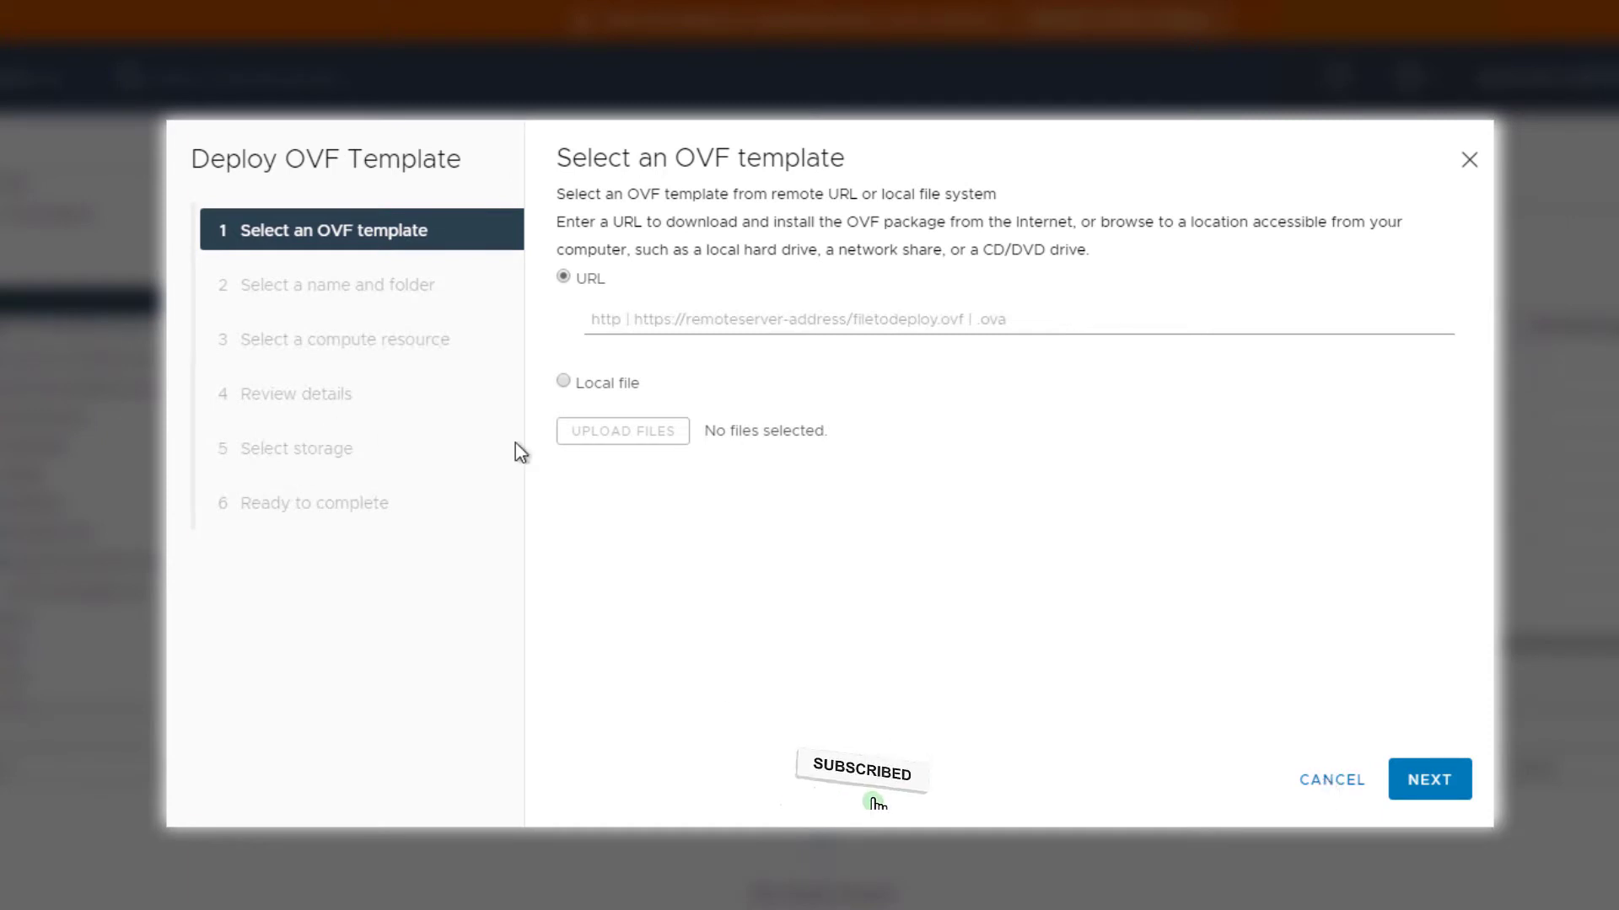
Load the five srm-va files (cert, .mf, .ovf, two vmdk disks) as a local template
click(564, 383)
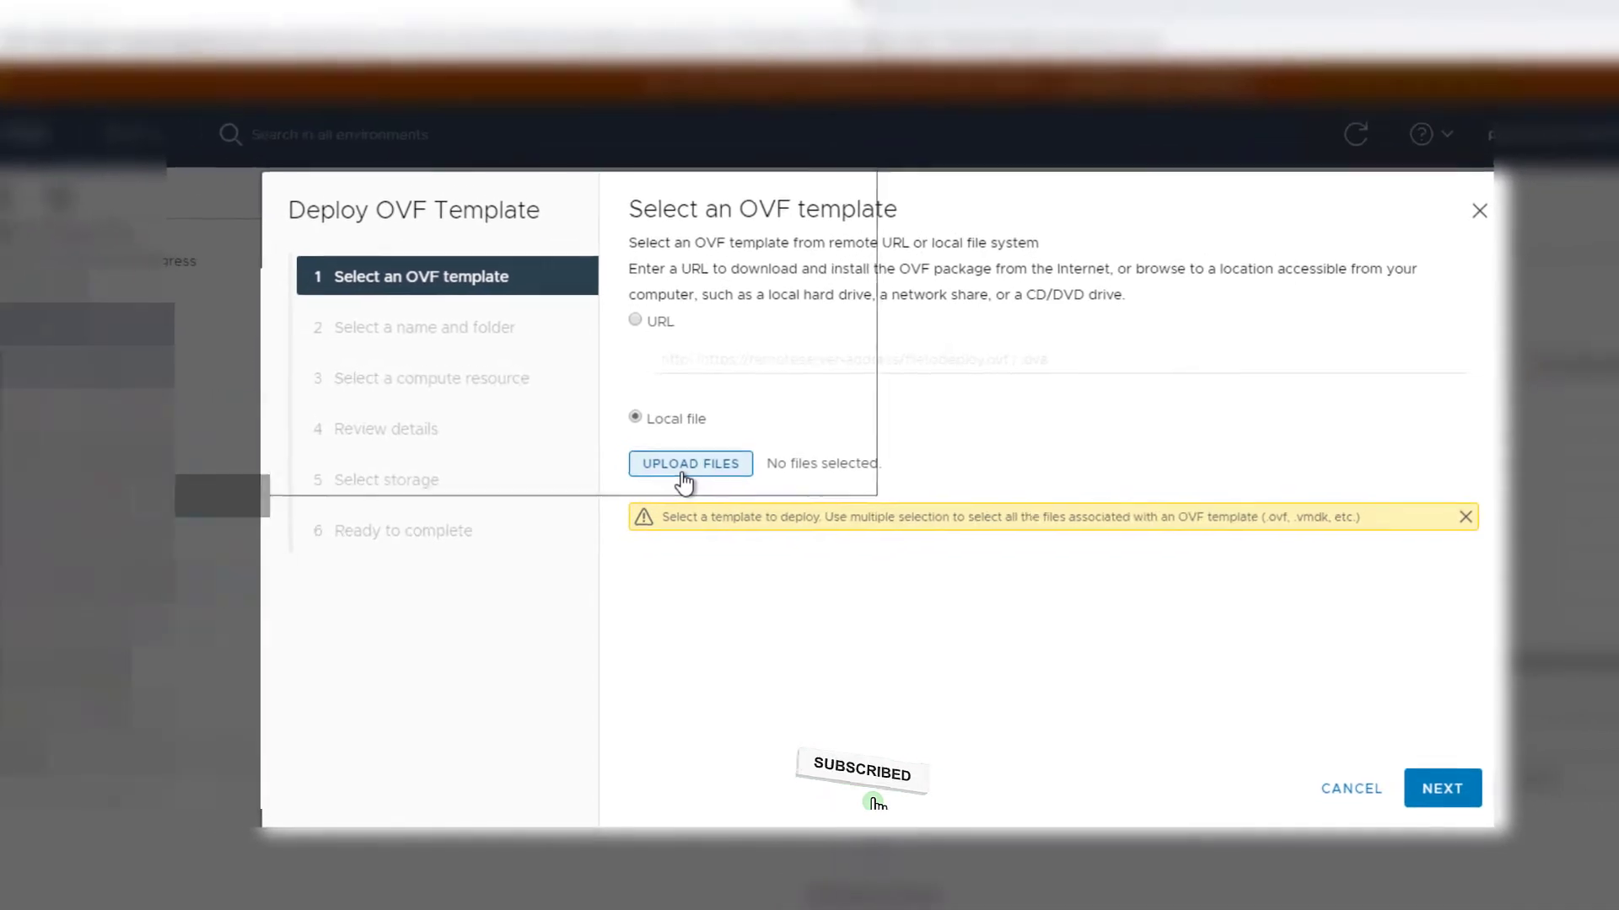
click(682, 473)
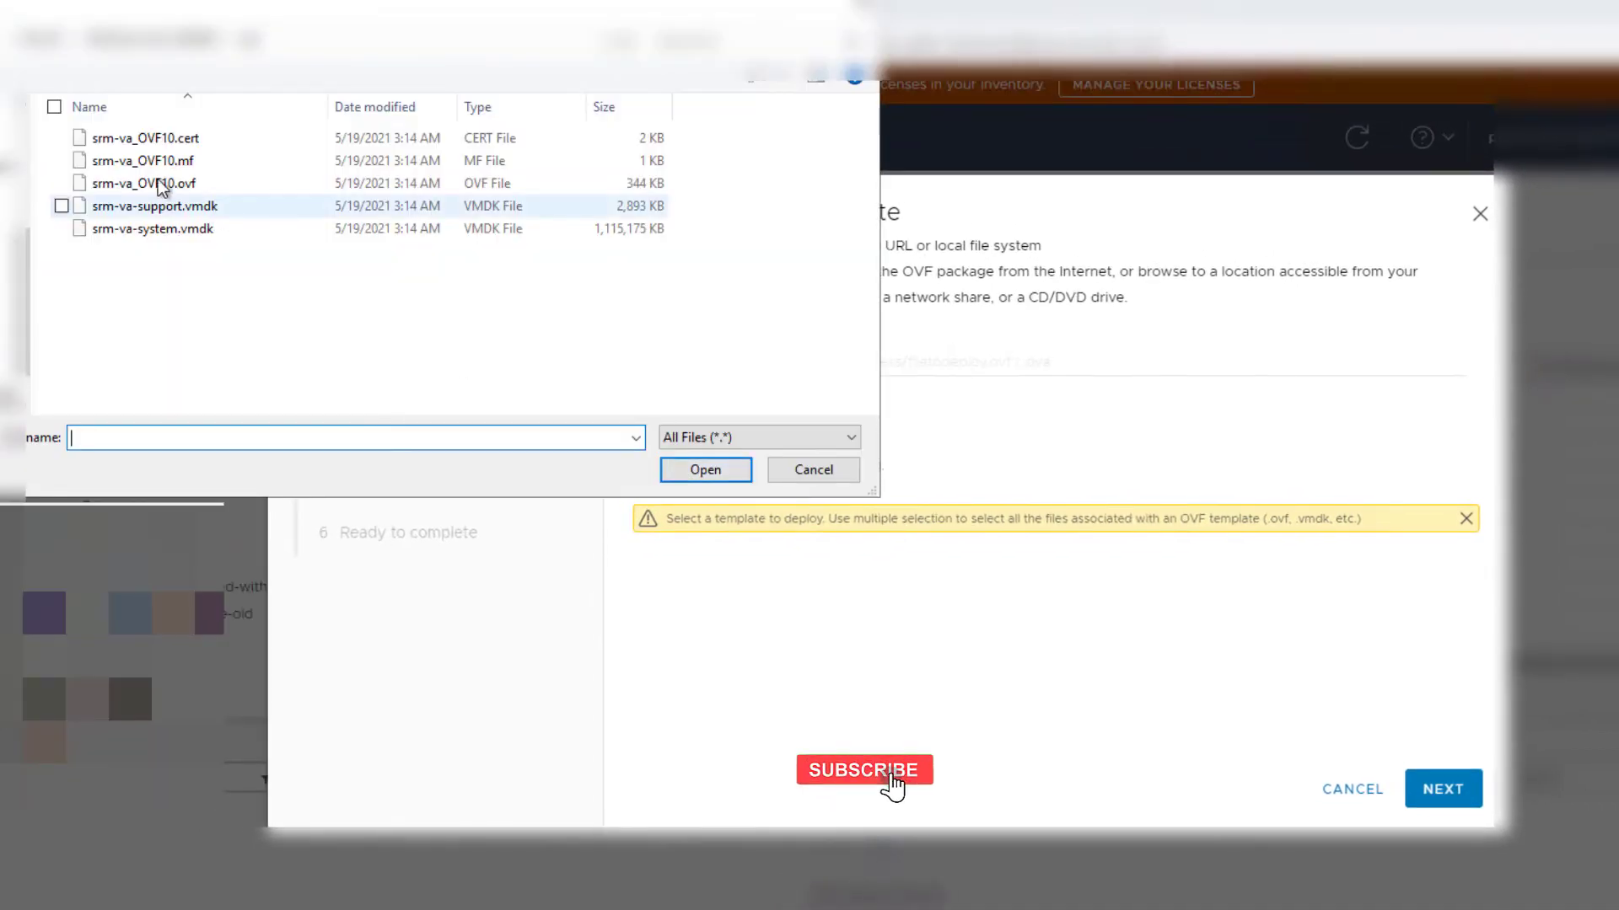
click(124, 142)
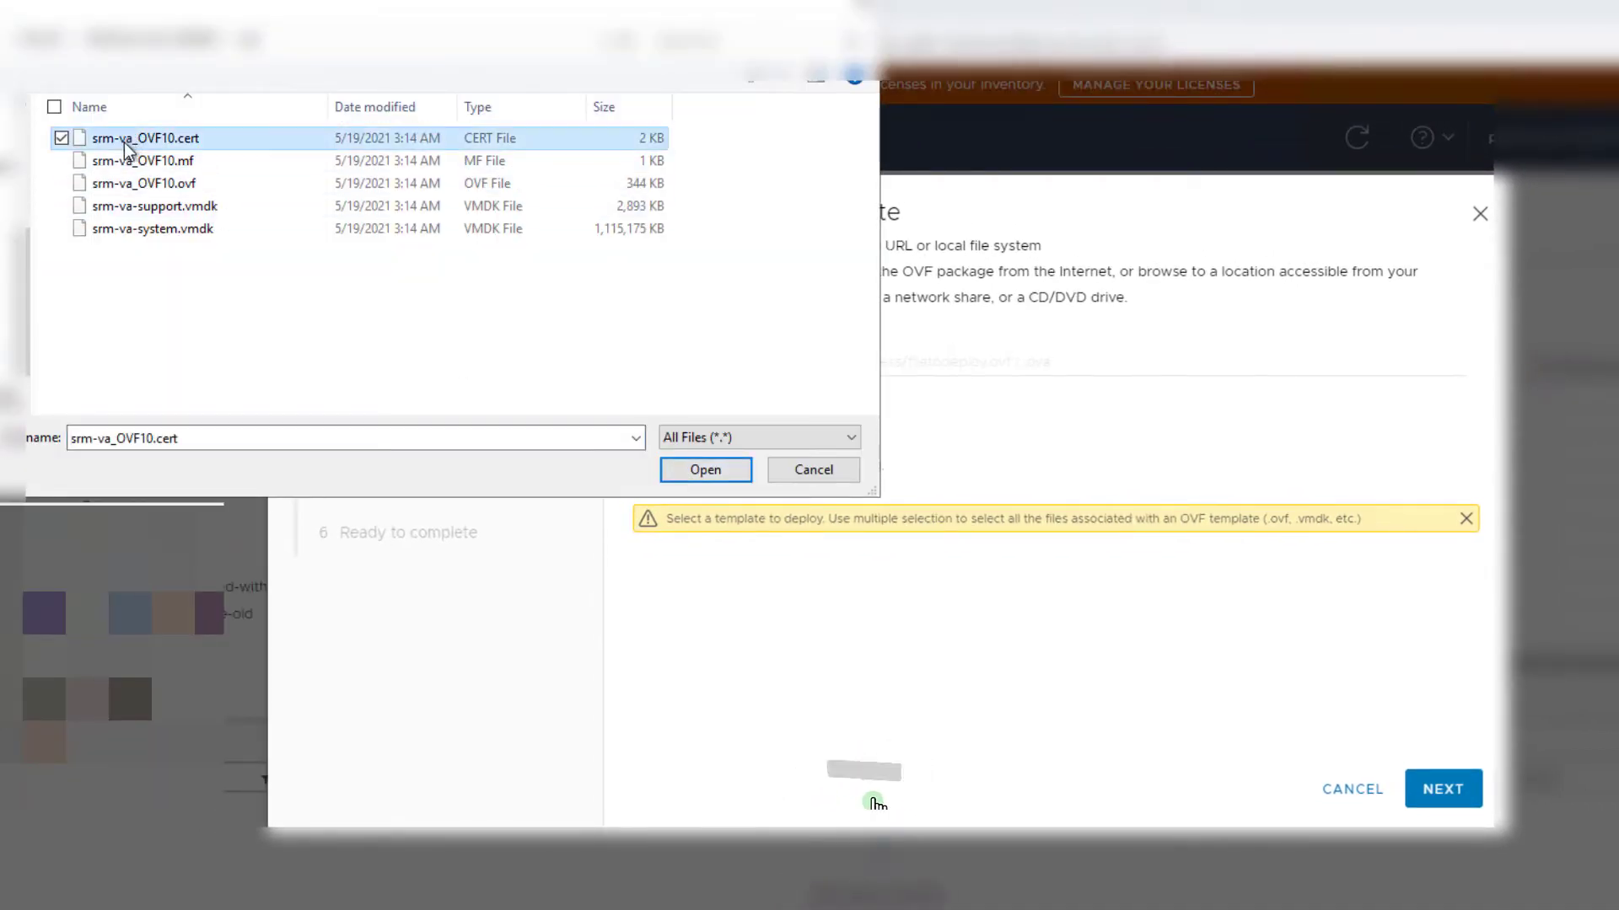
ctrl+click(122, 162)
ctrl+click(135, 186)
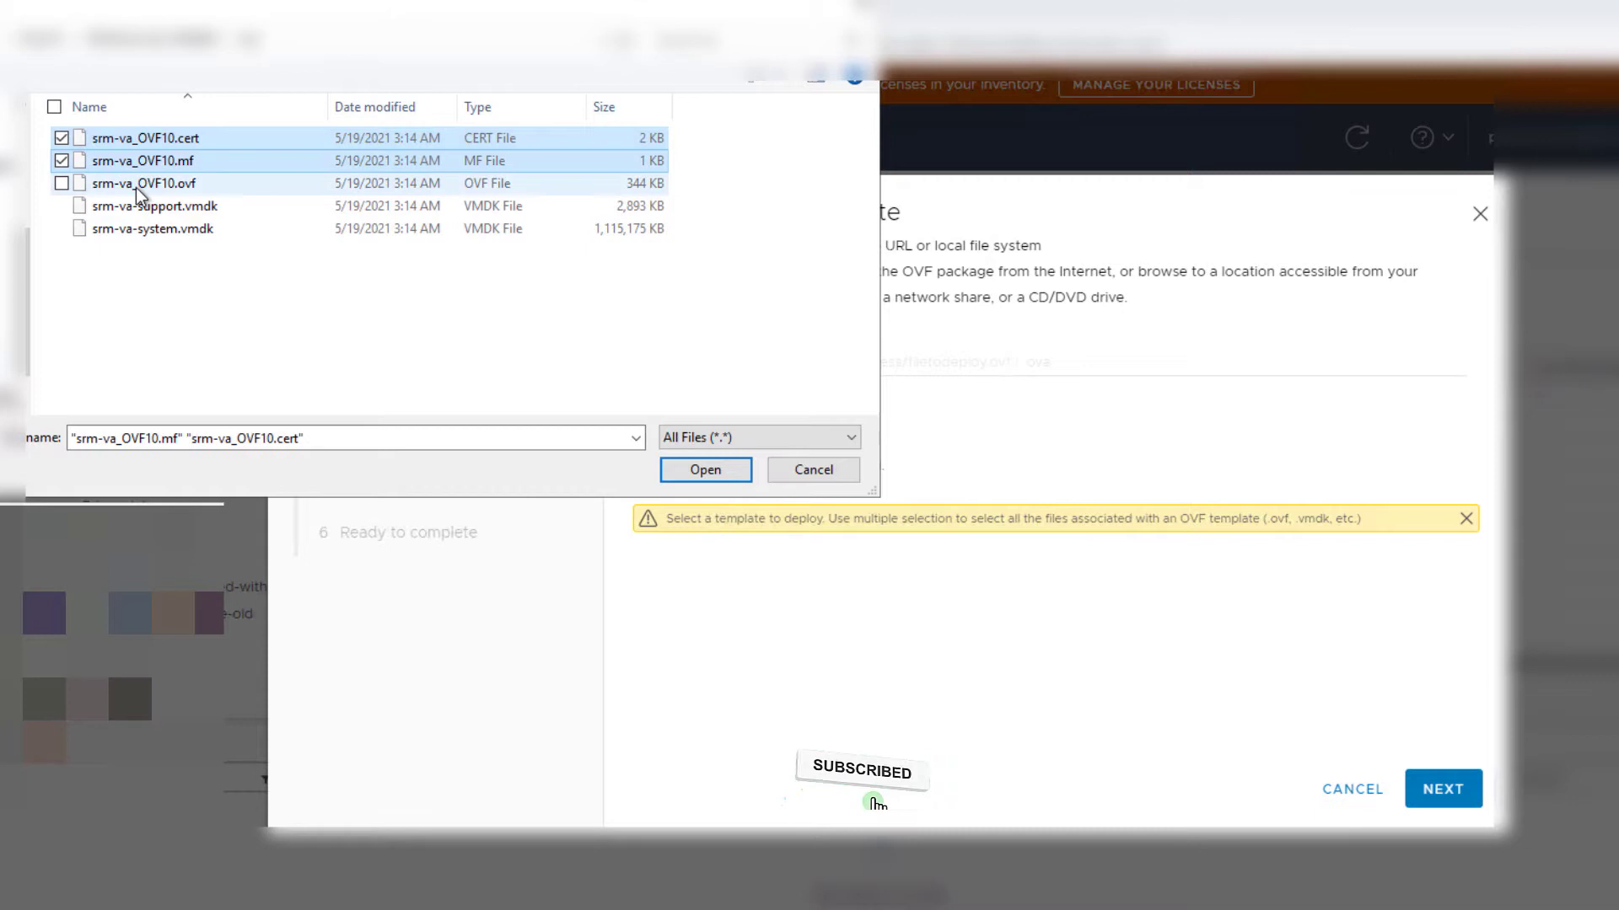
ctrl+shift+click(139, 223)
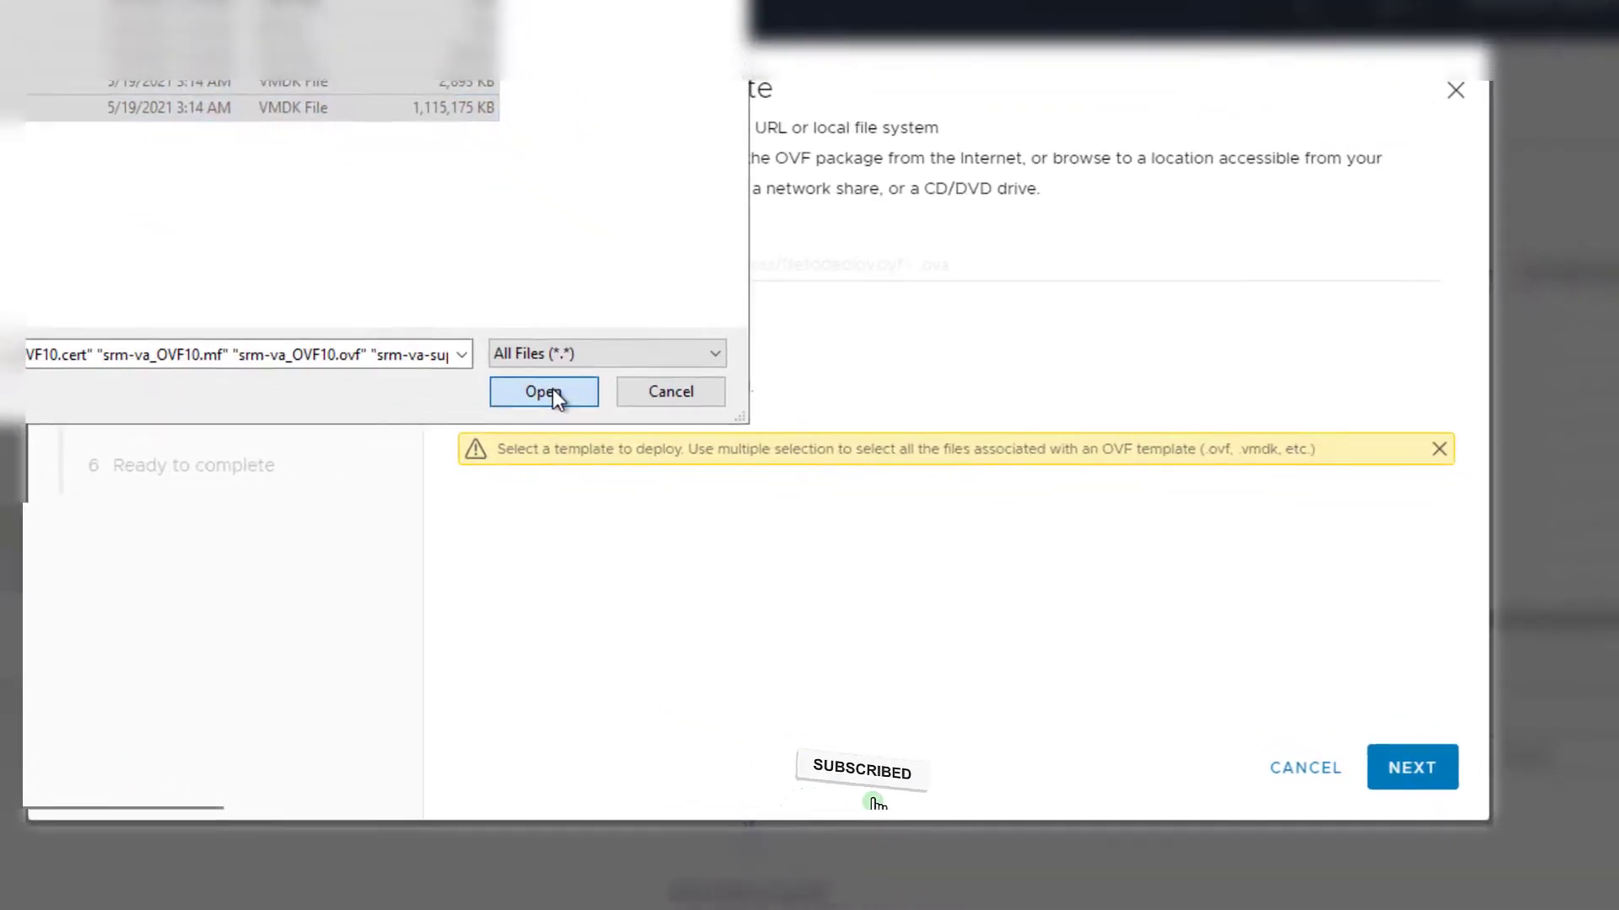
Confirm the selected files, replace the default VM name, then choose the folder and compute resource
click(692, 468)
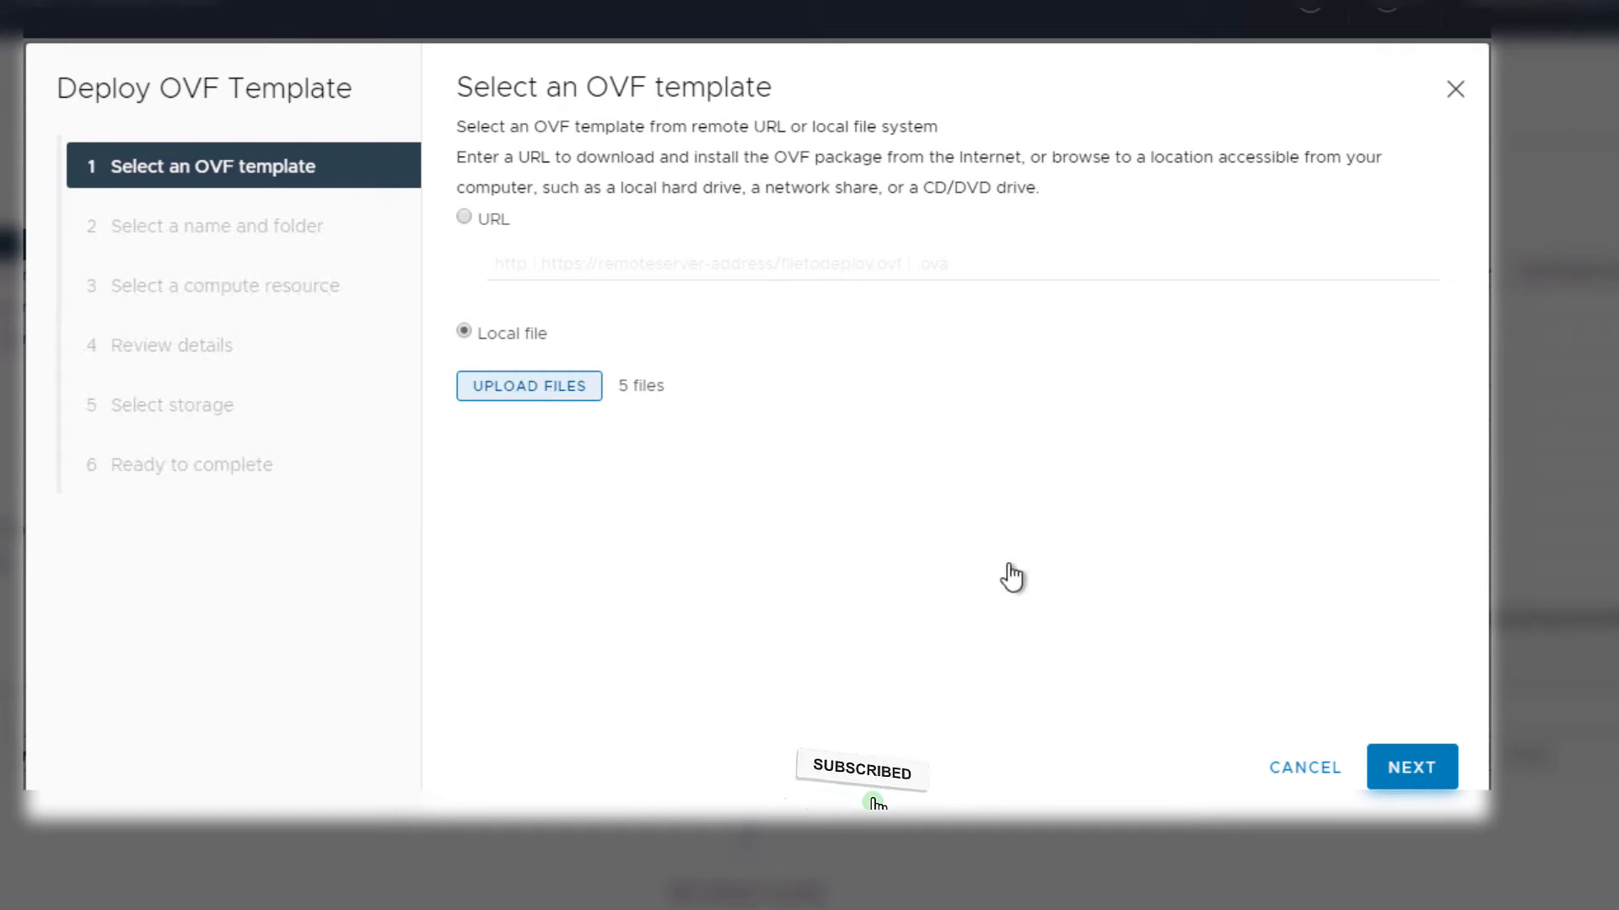
click(1418, 763)
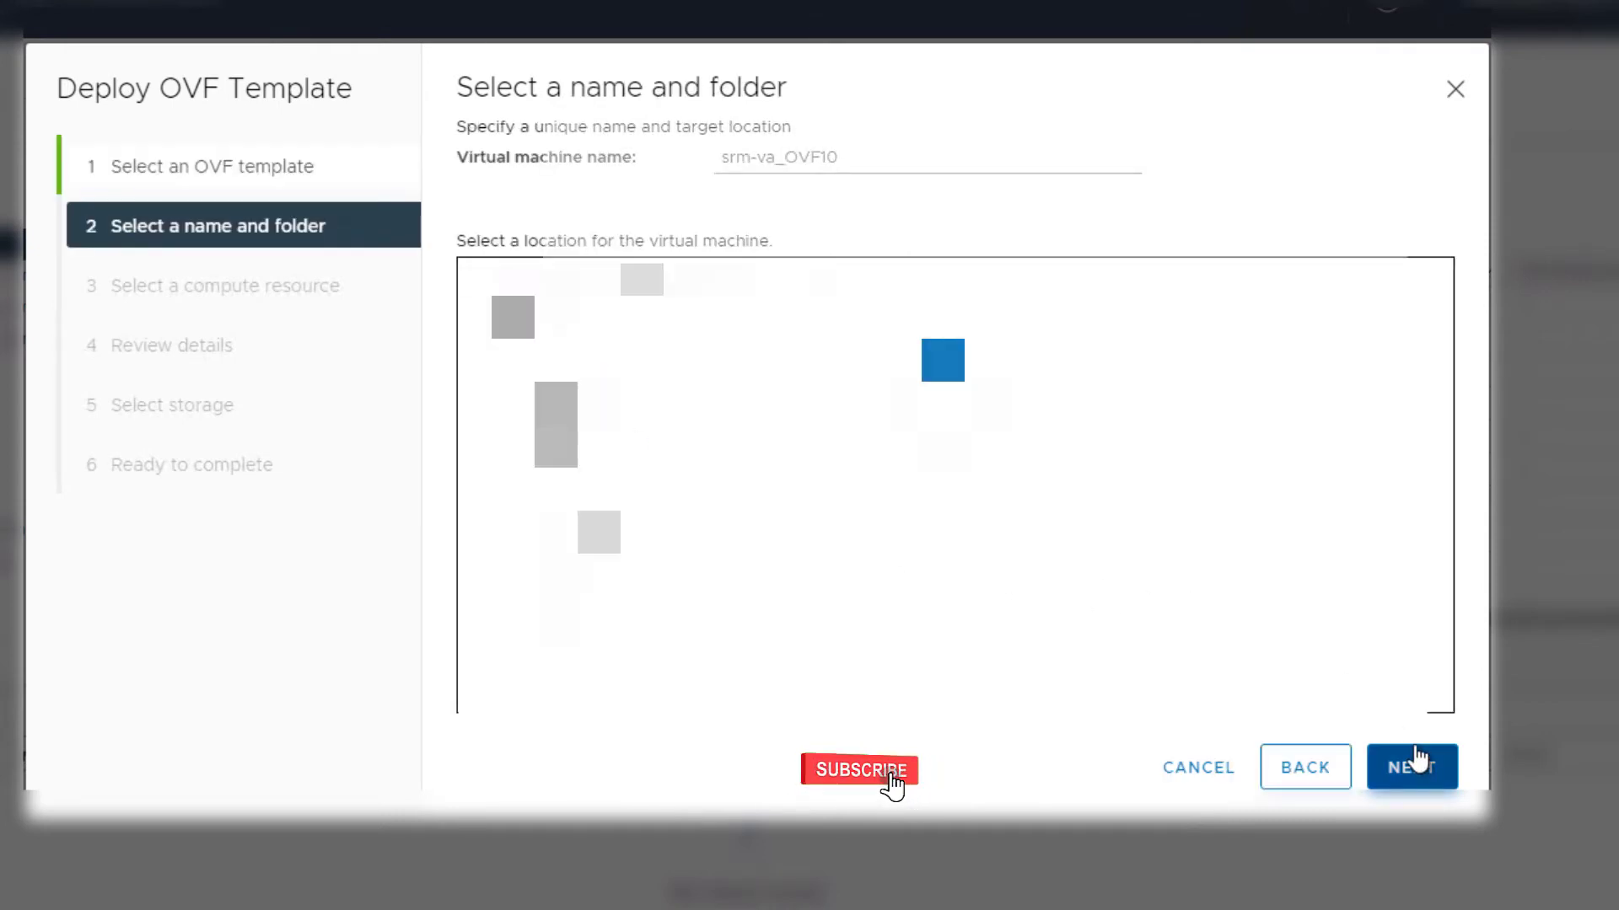
triple_click(721, 162)
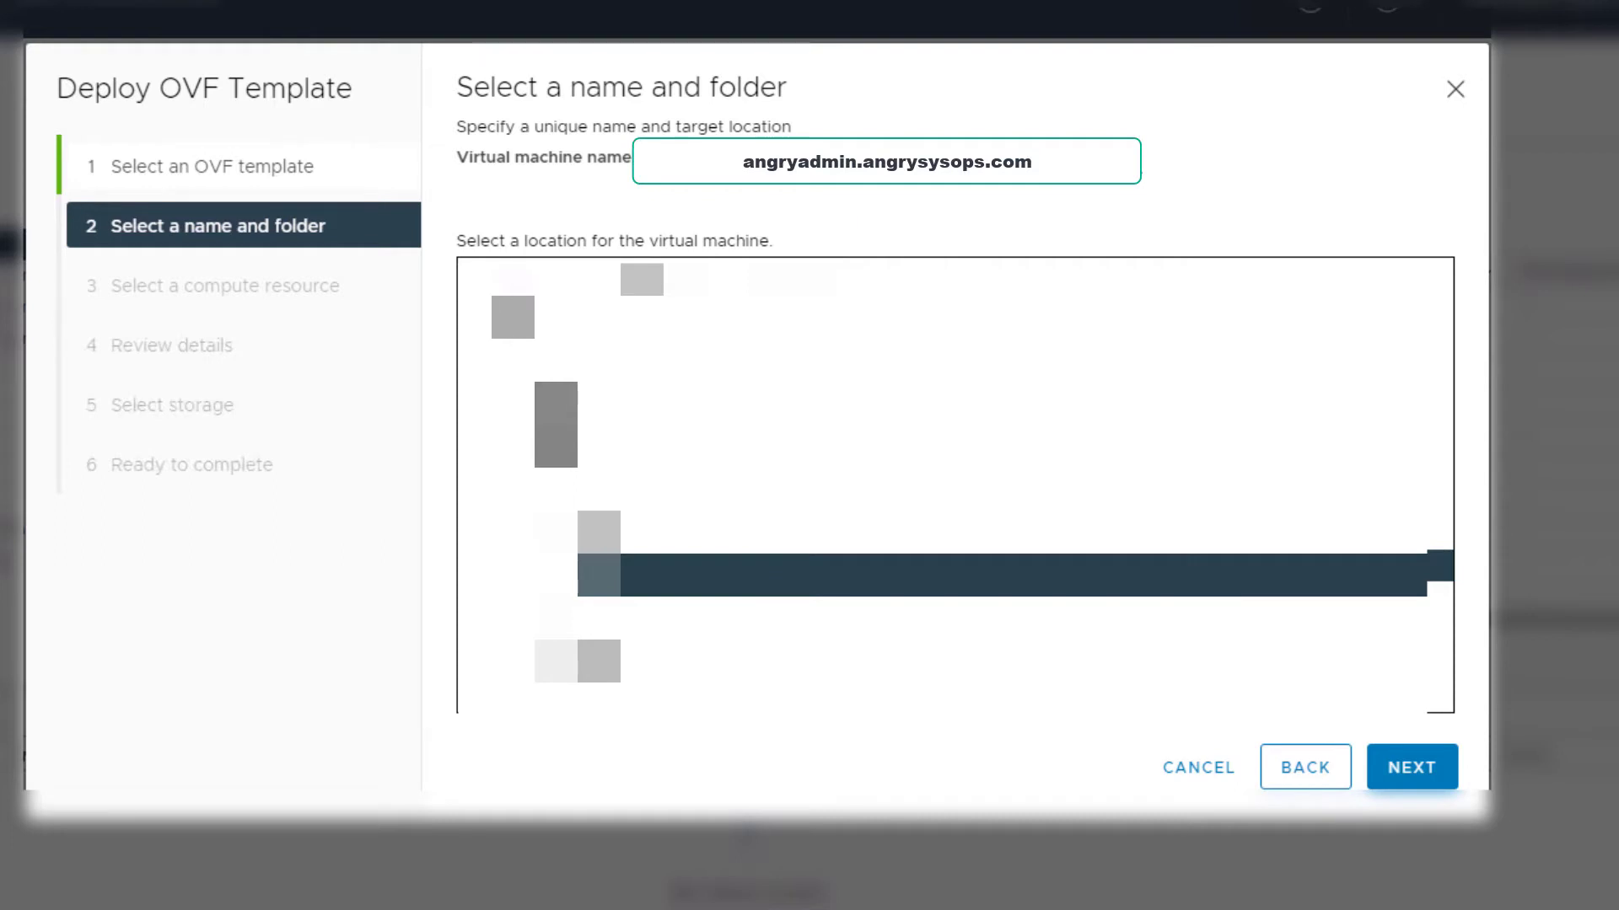
click(1406, 769)
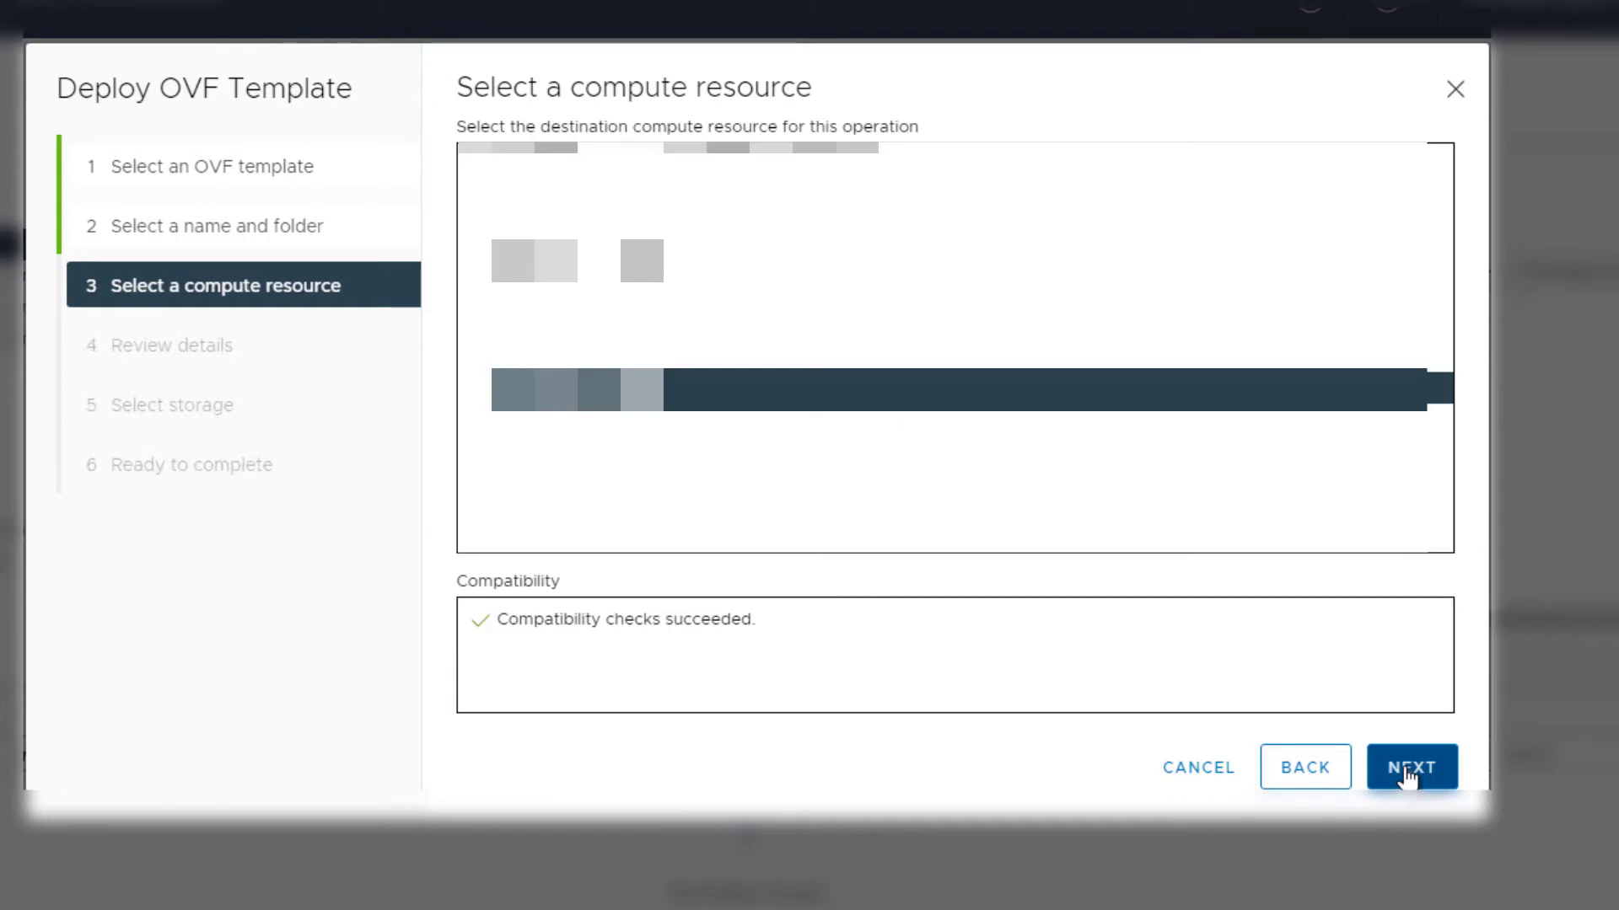
click(1406, 774)
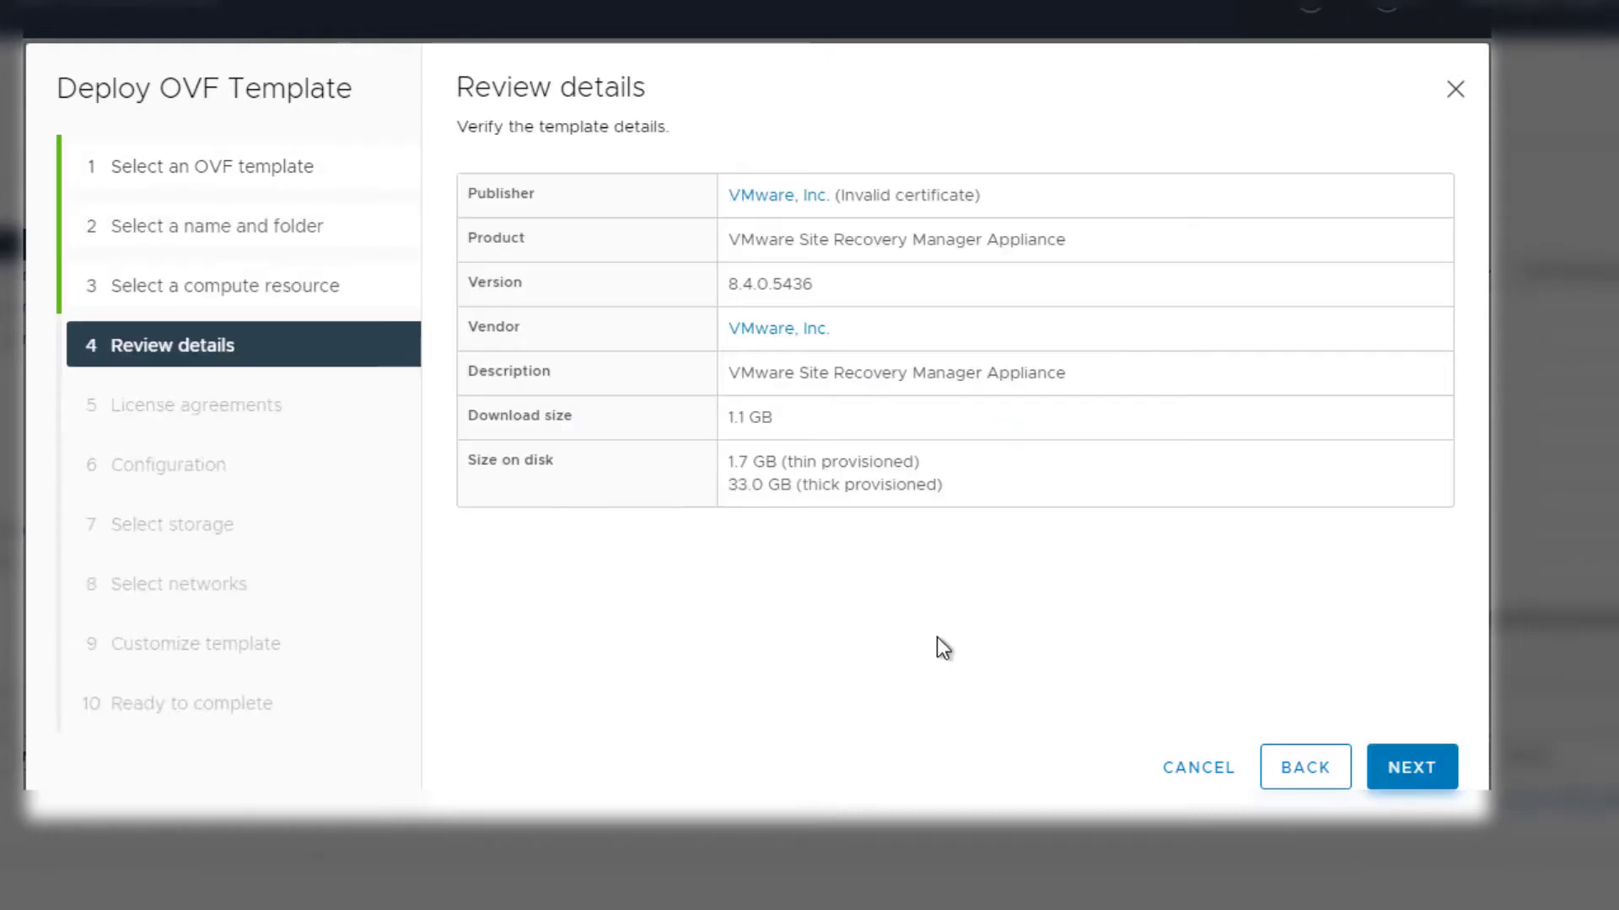
Accept all license agreements and advance to the deployment configuration
click(1401, 780)
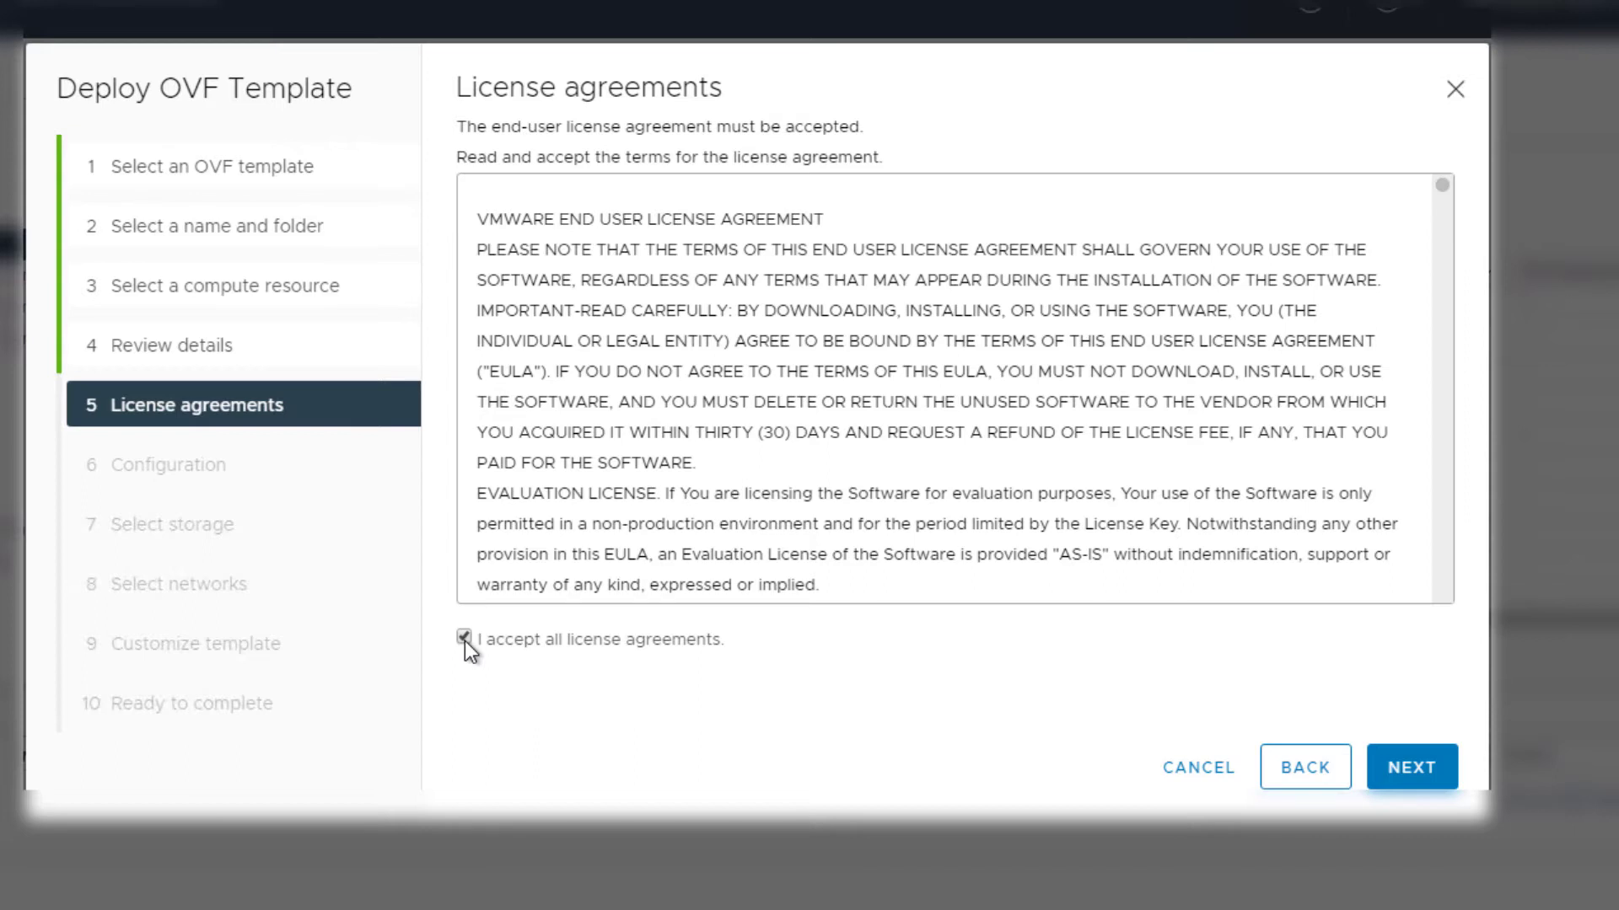
click(1410, 767)
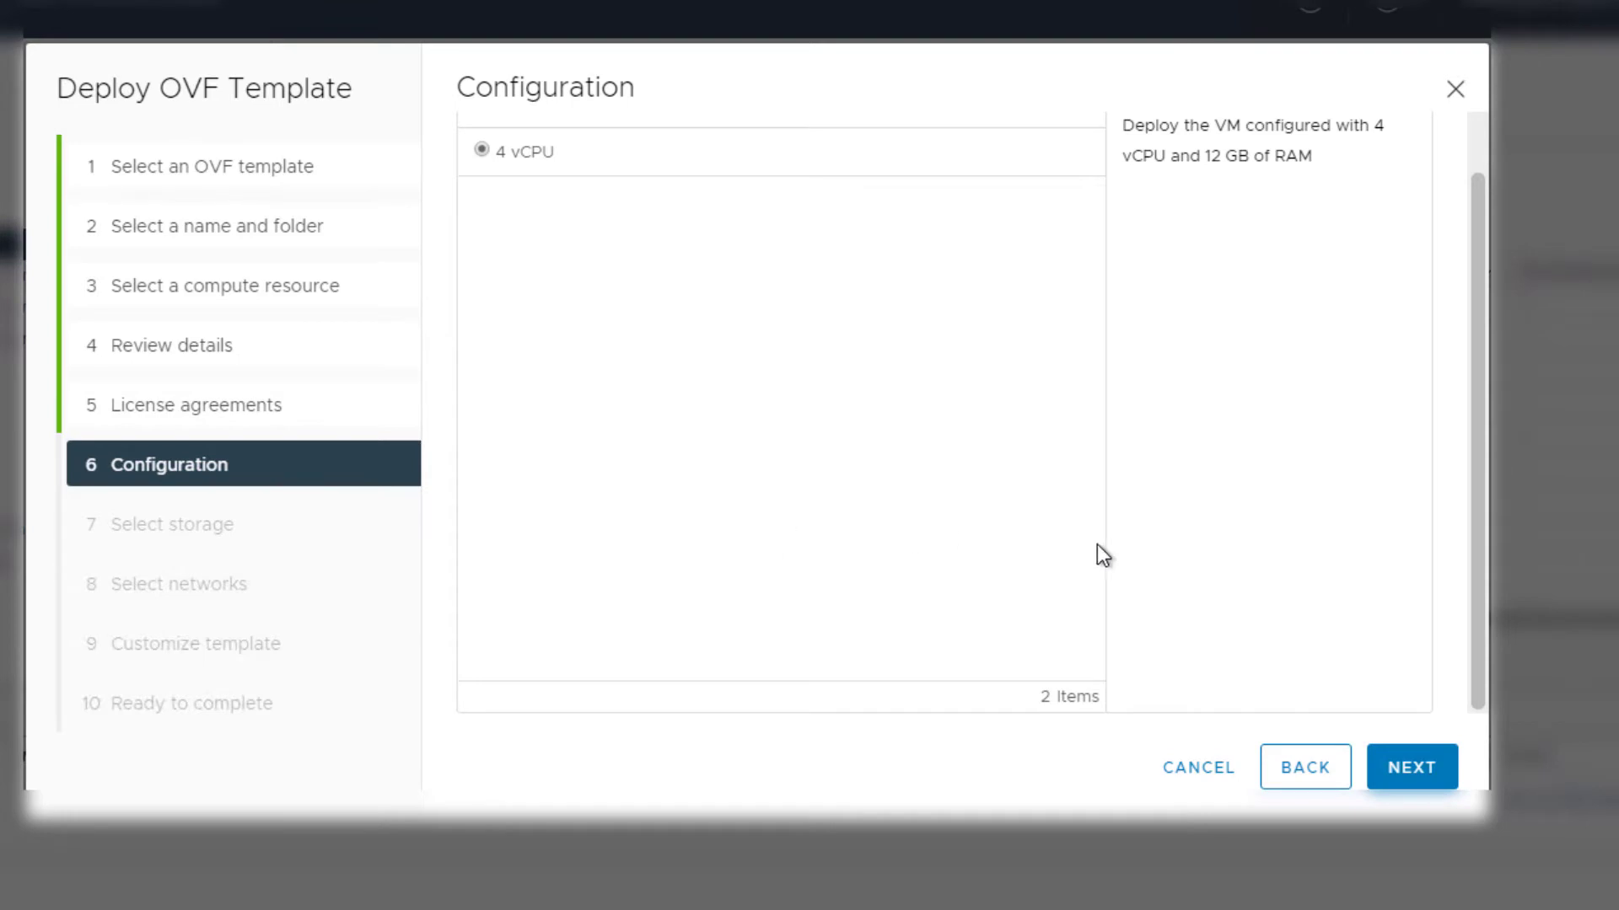
scroll(1415, 342, up, 2)
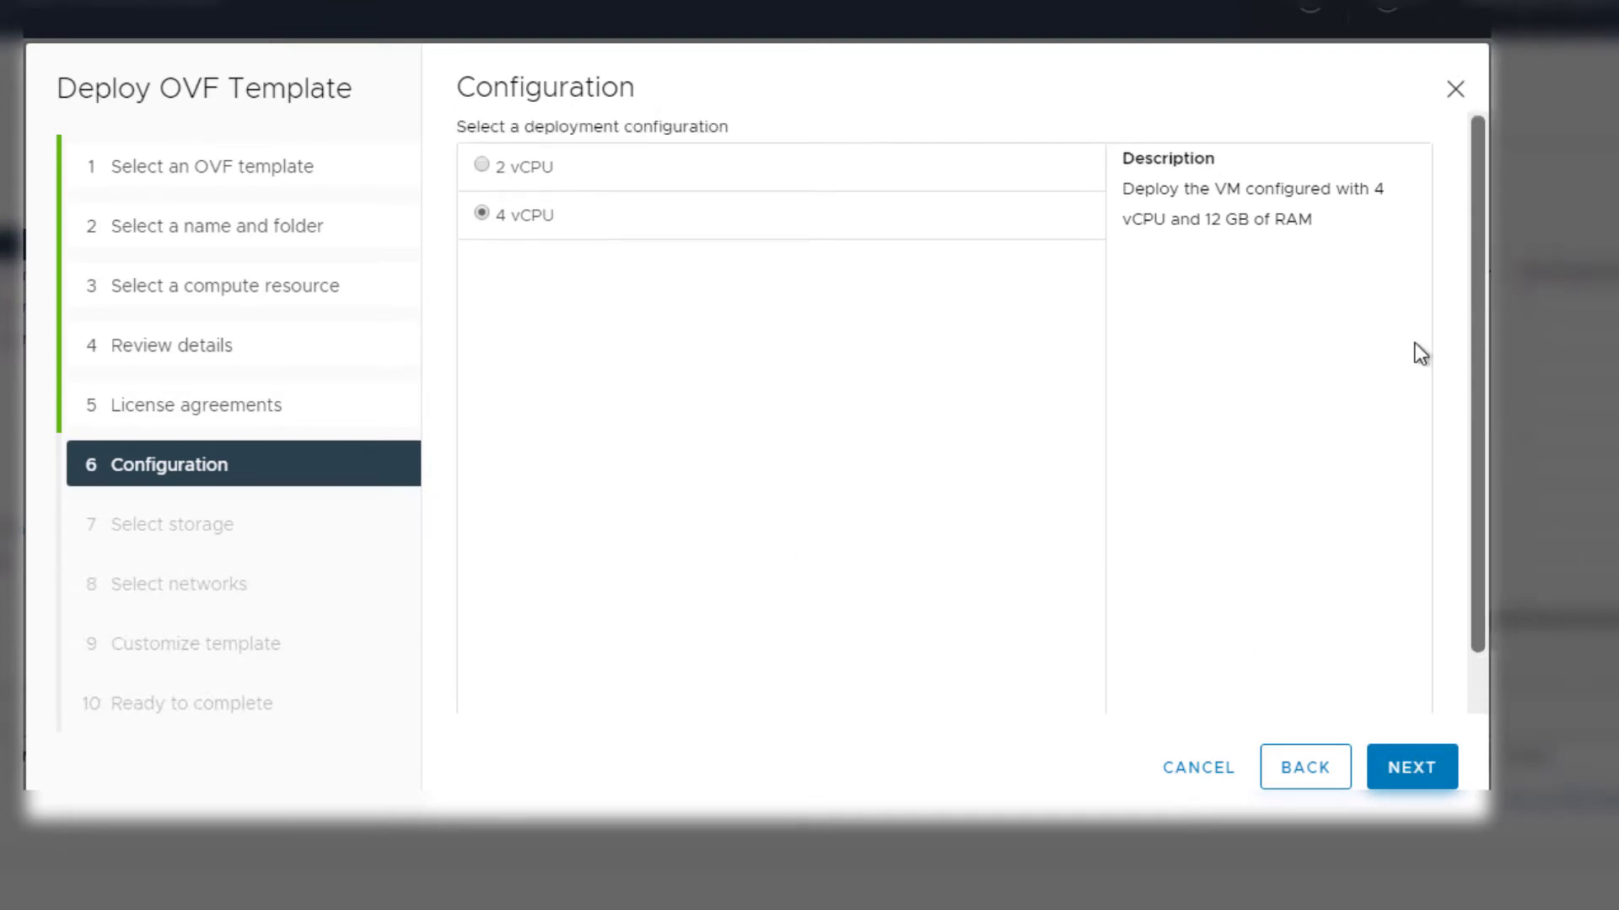
Keep 4 vCPU, pick the appliance datastore, and browse destination networks for Network 1
click(1409, 764)
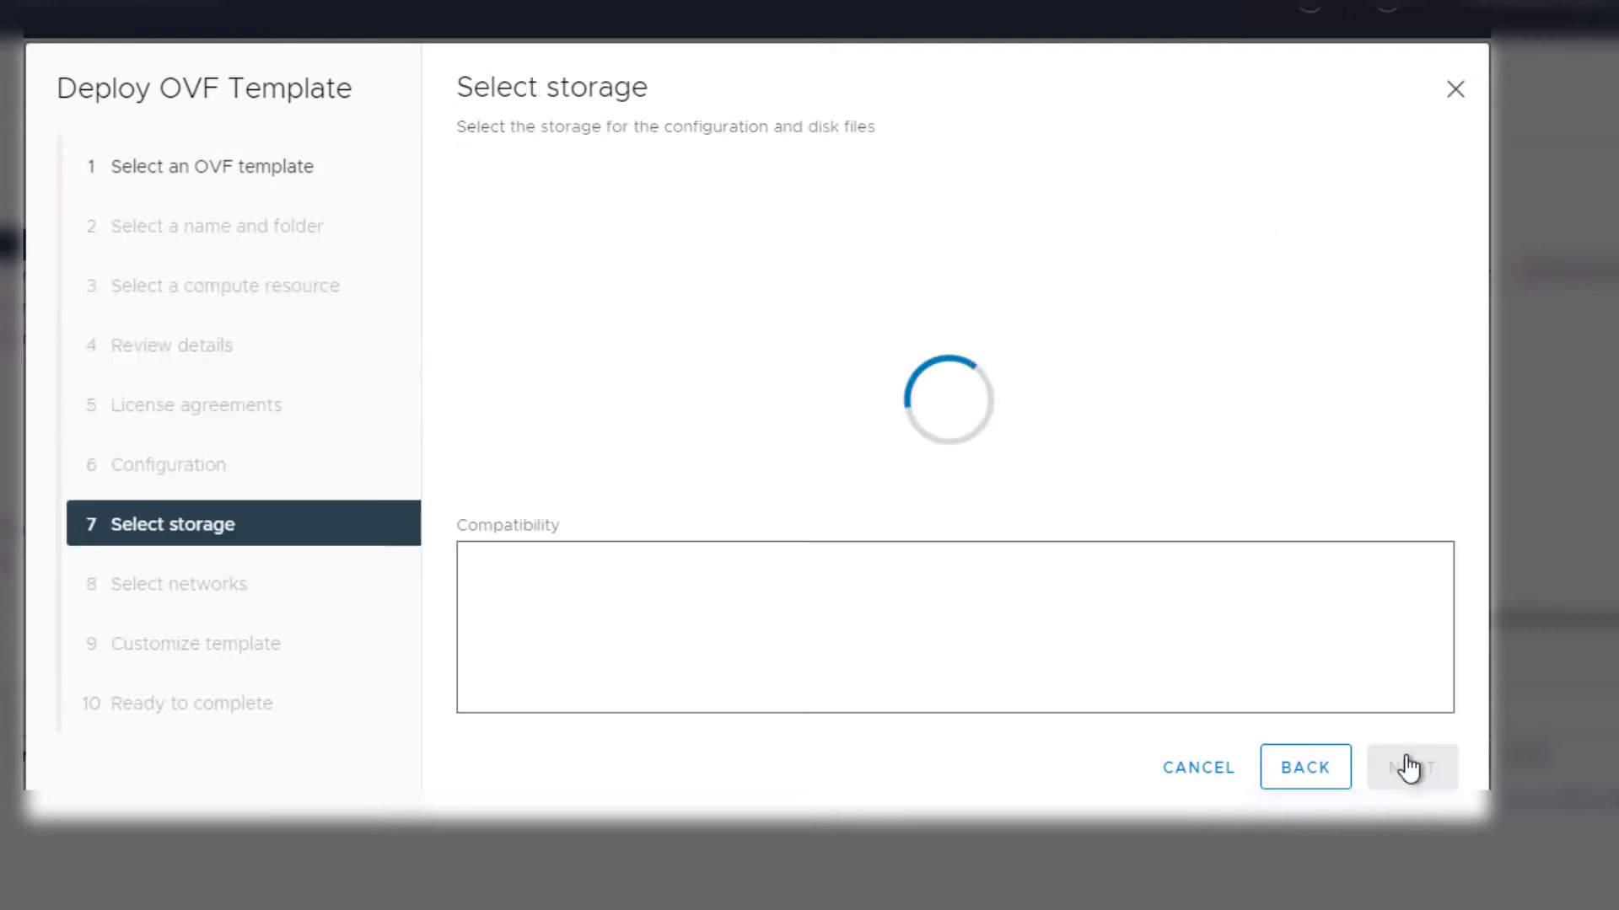
click(464, 346)
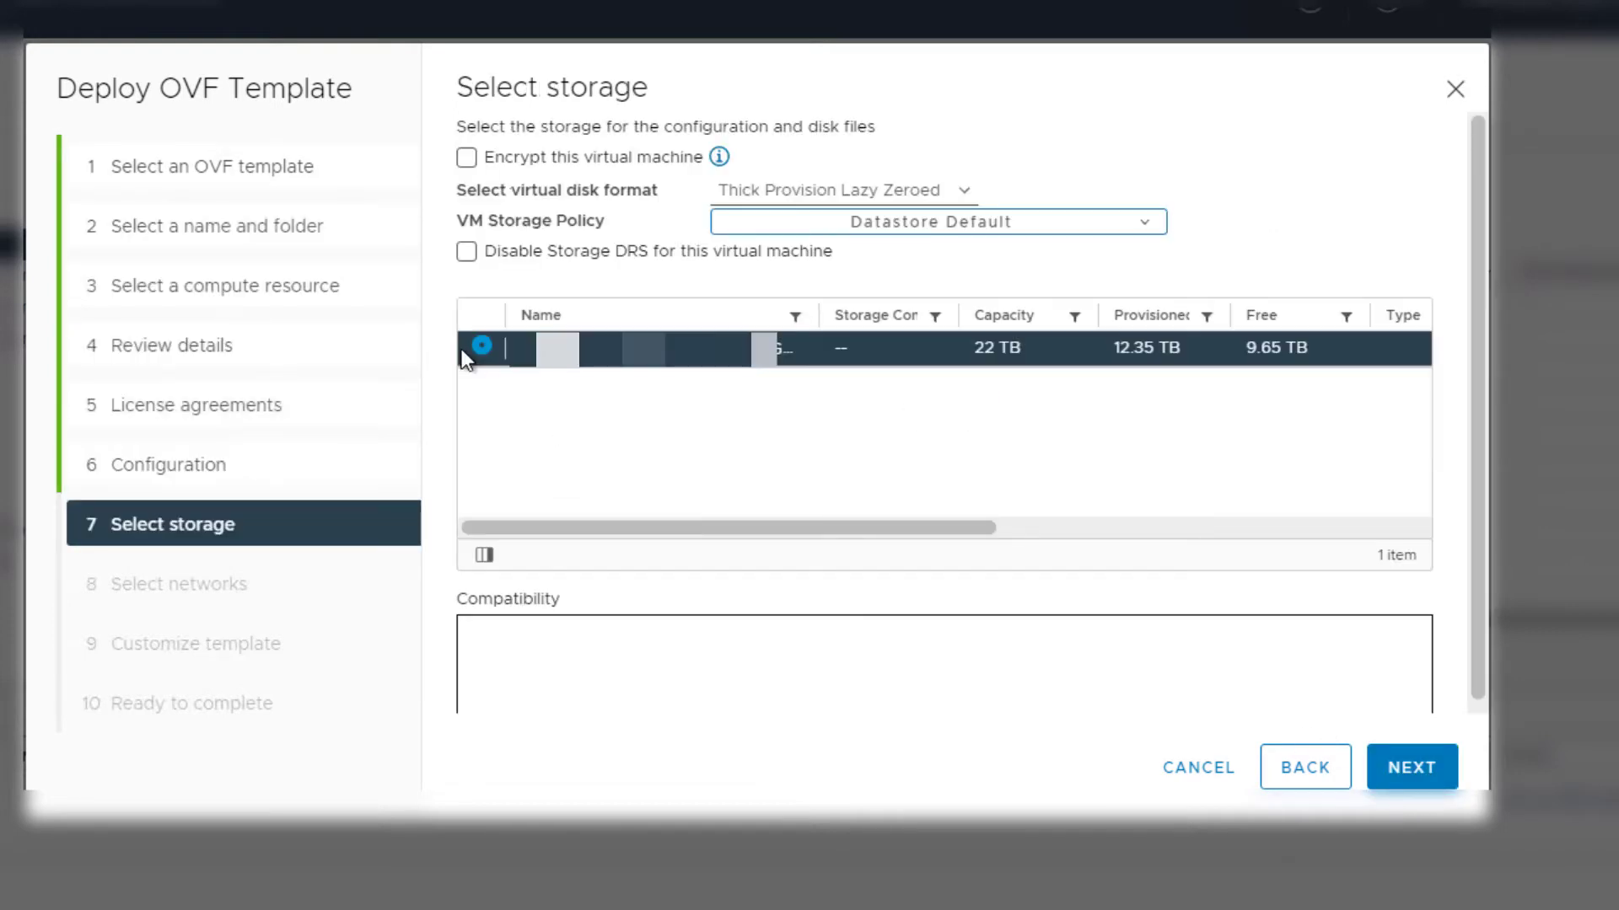
click(1406, 769)
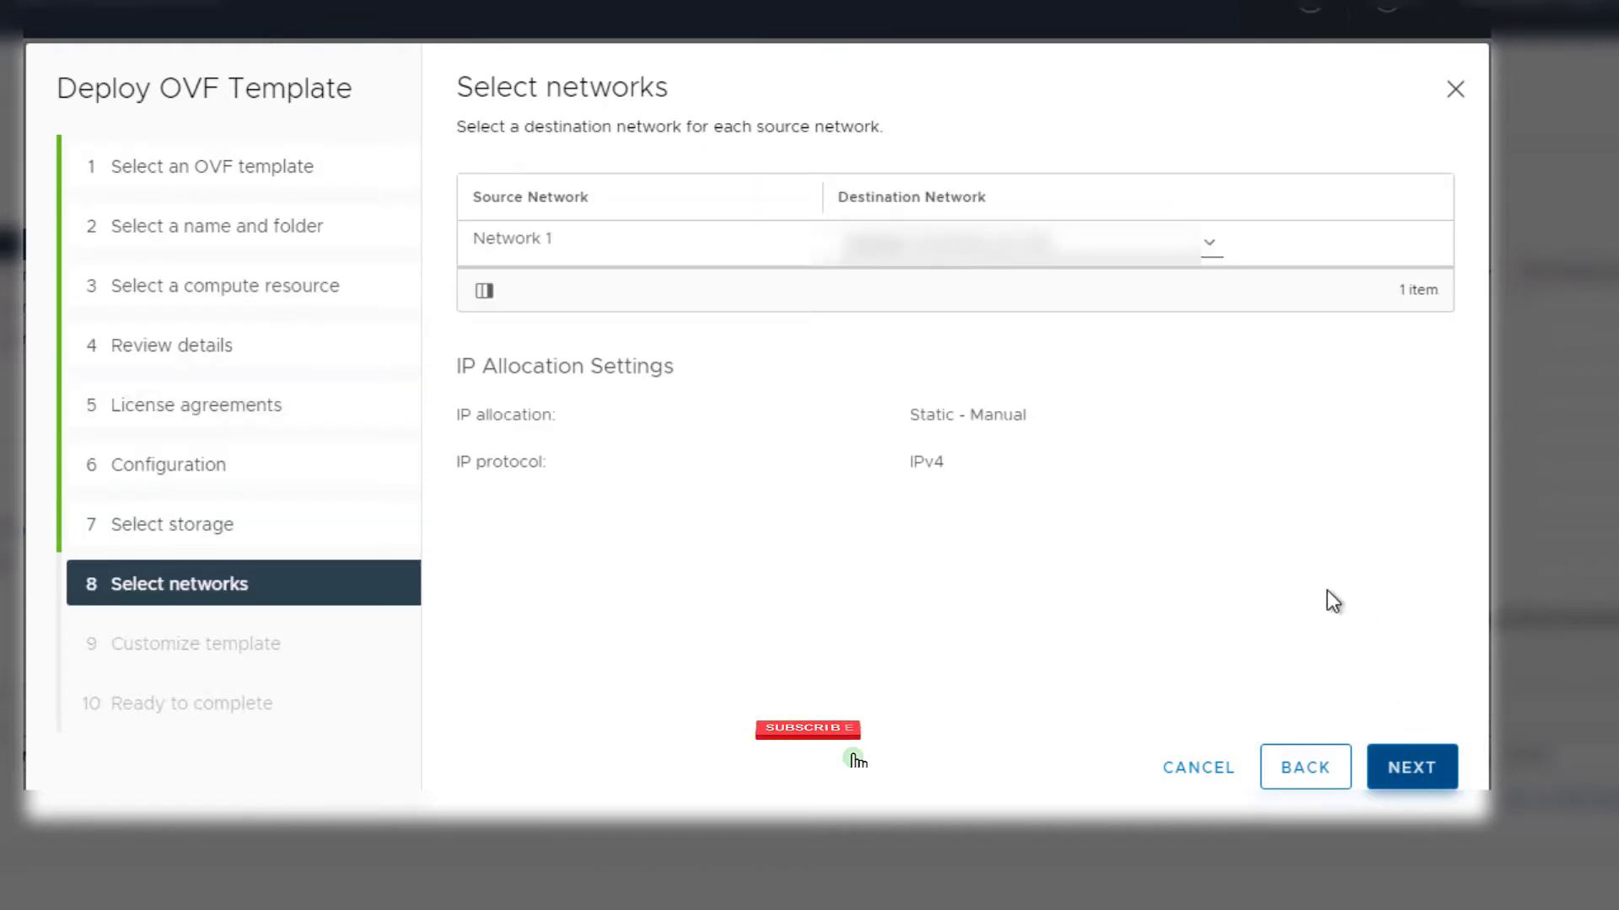
click(1113, 255)
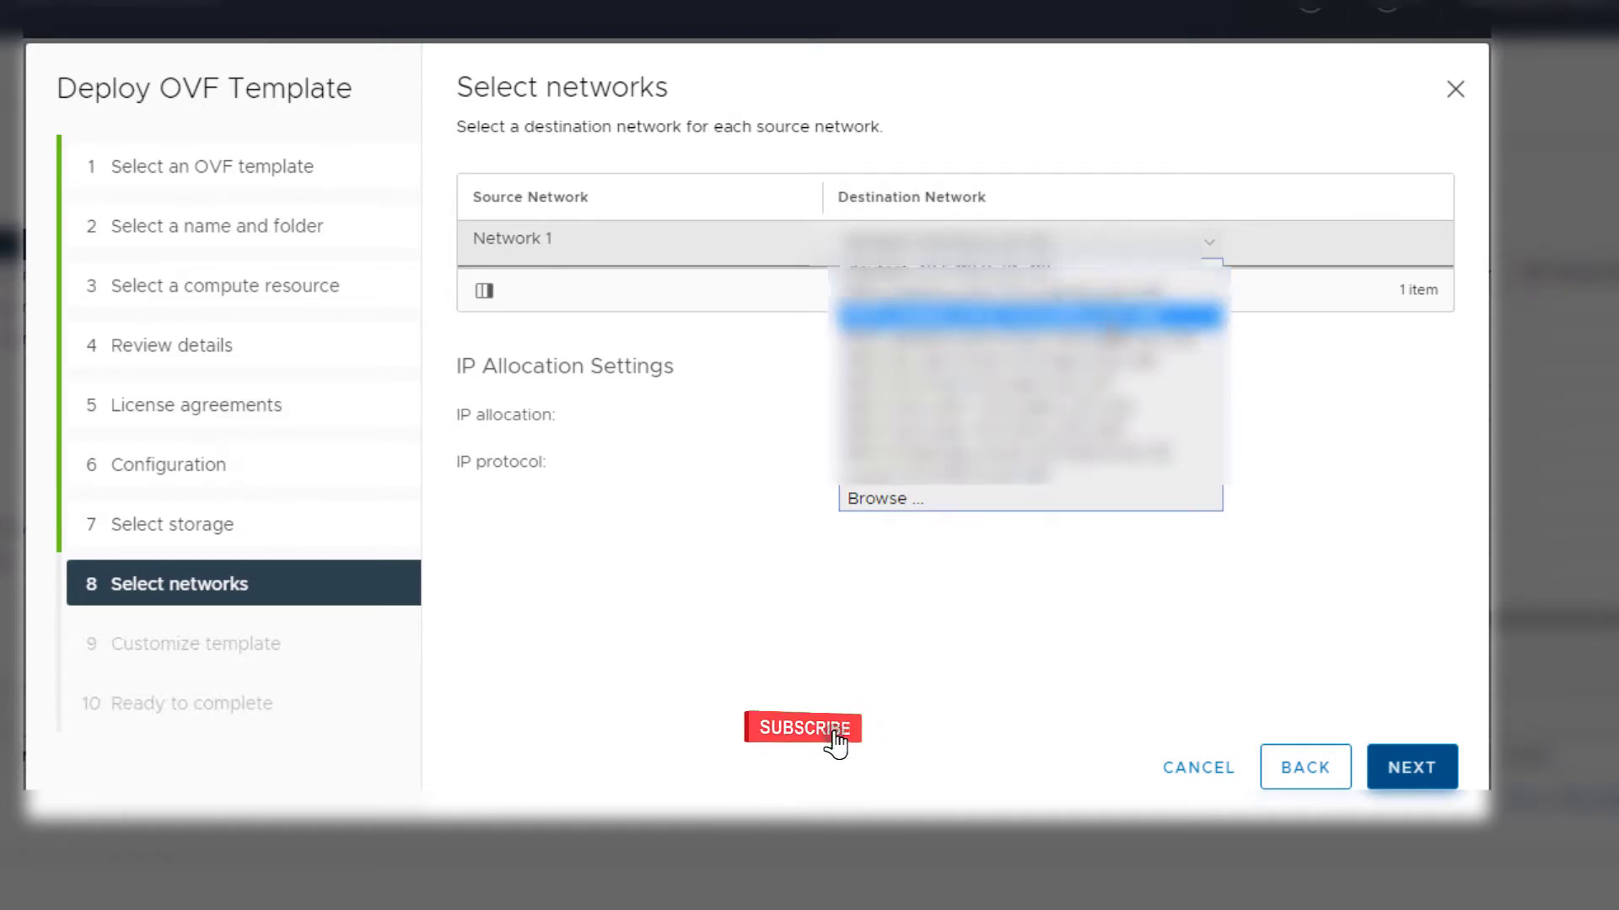
click(1024, 499)
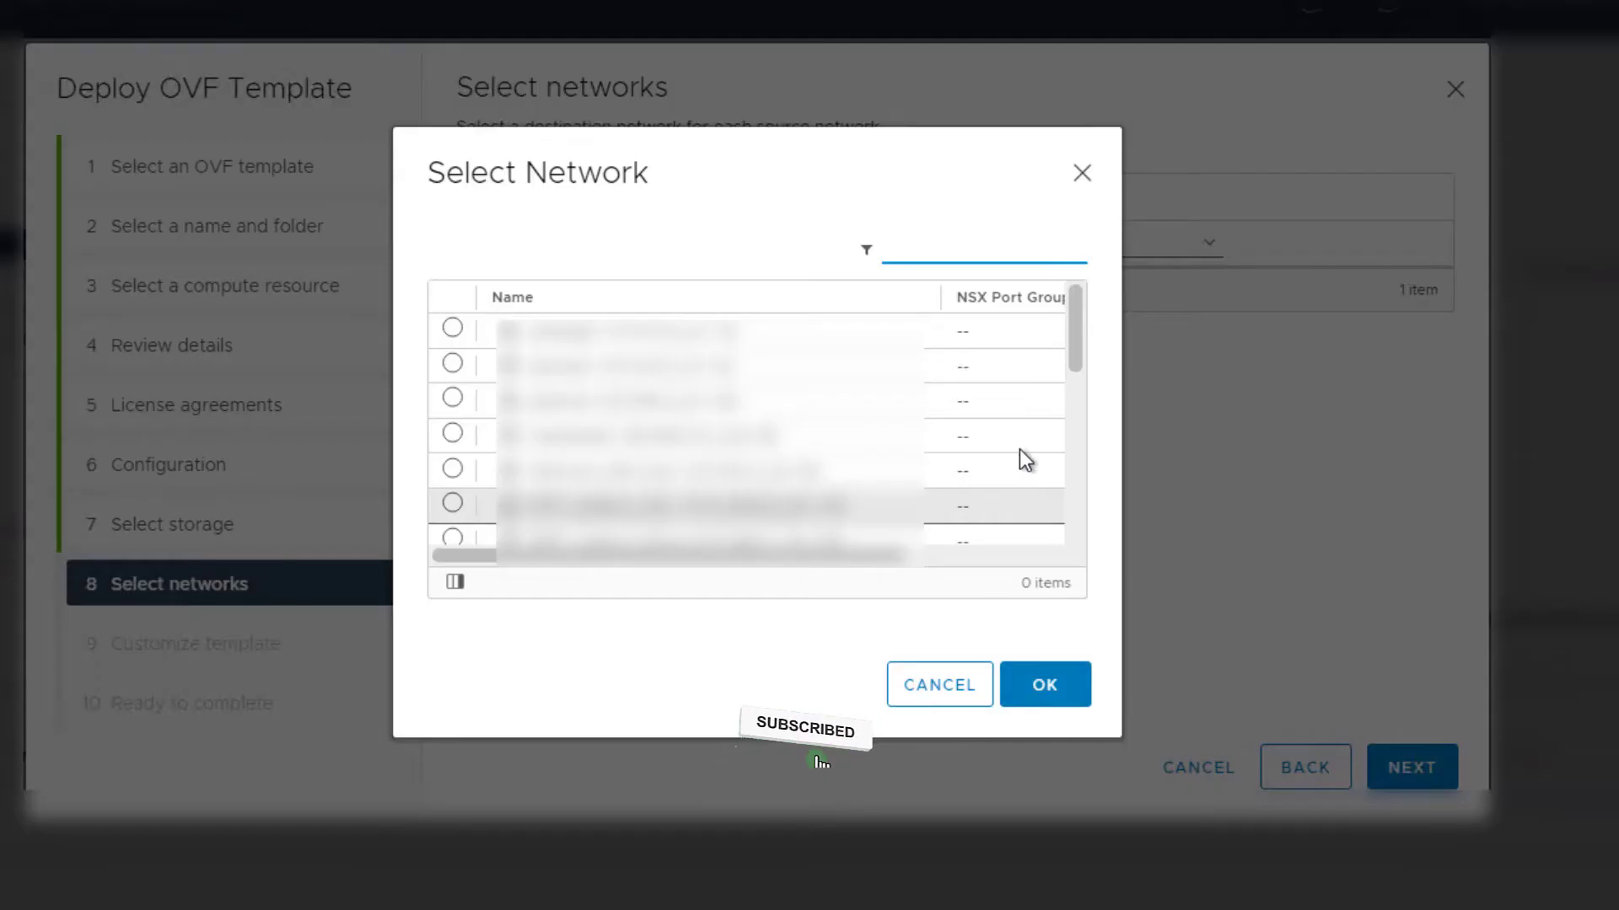
Filter networks by 10.5., apply the destination network, and set NTP server pool.ntp.org
text(10.5.)
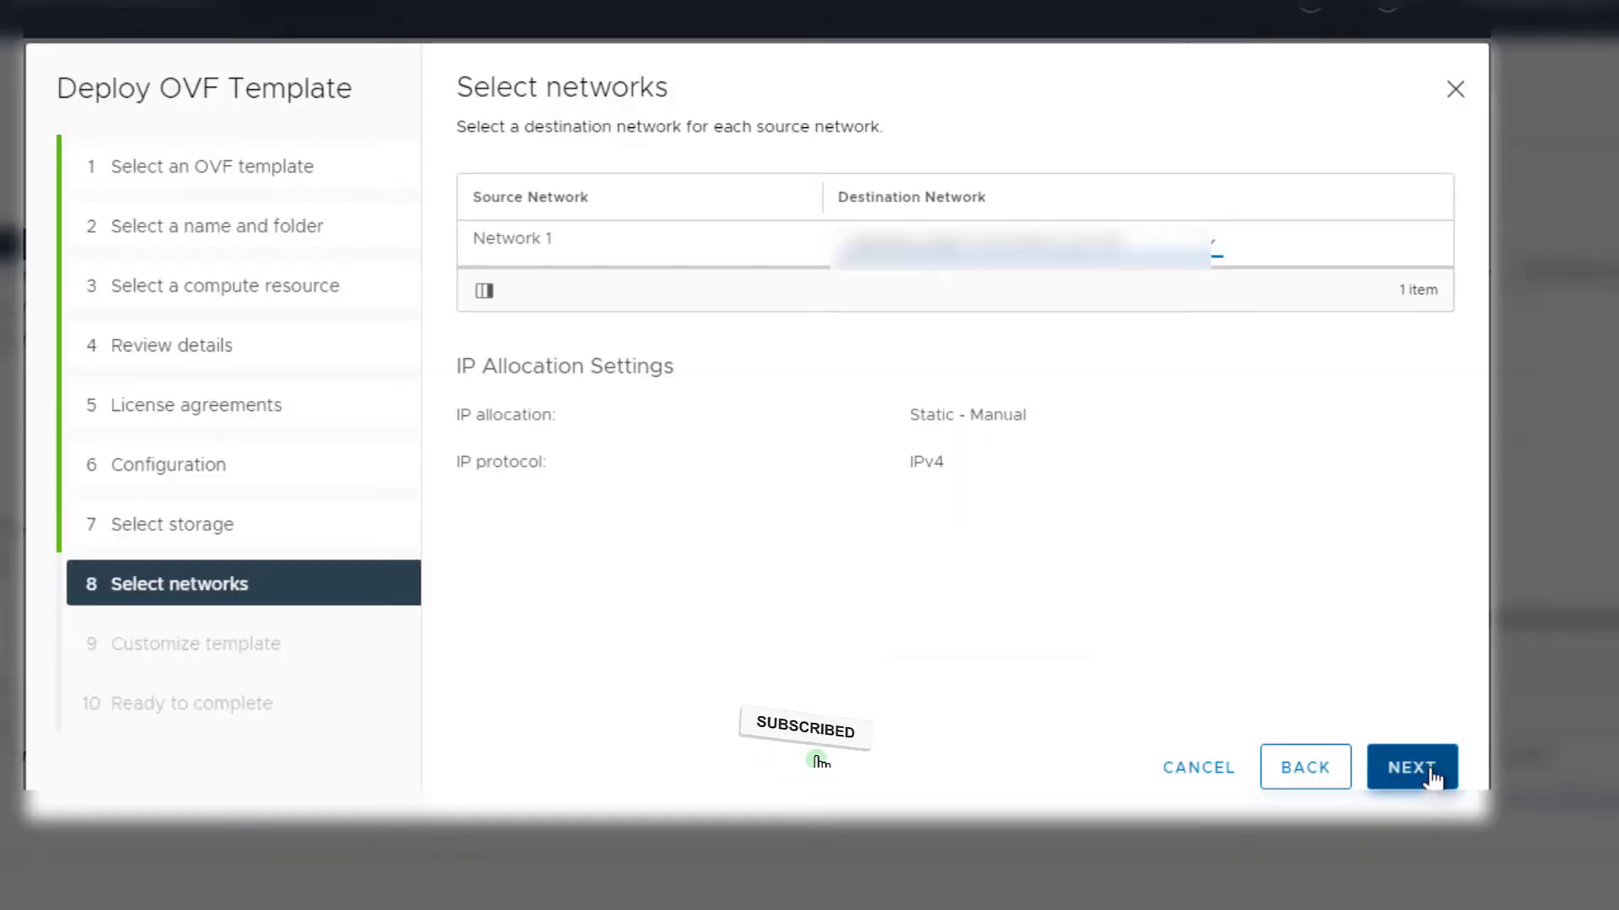
click(1413, 767)
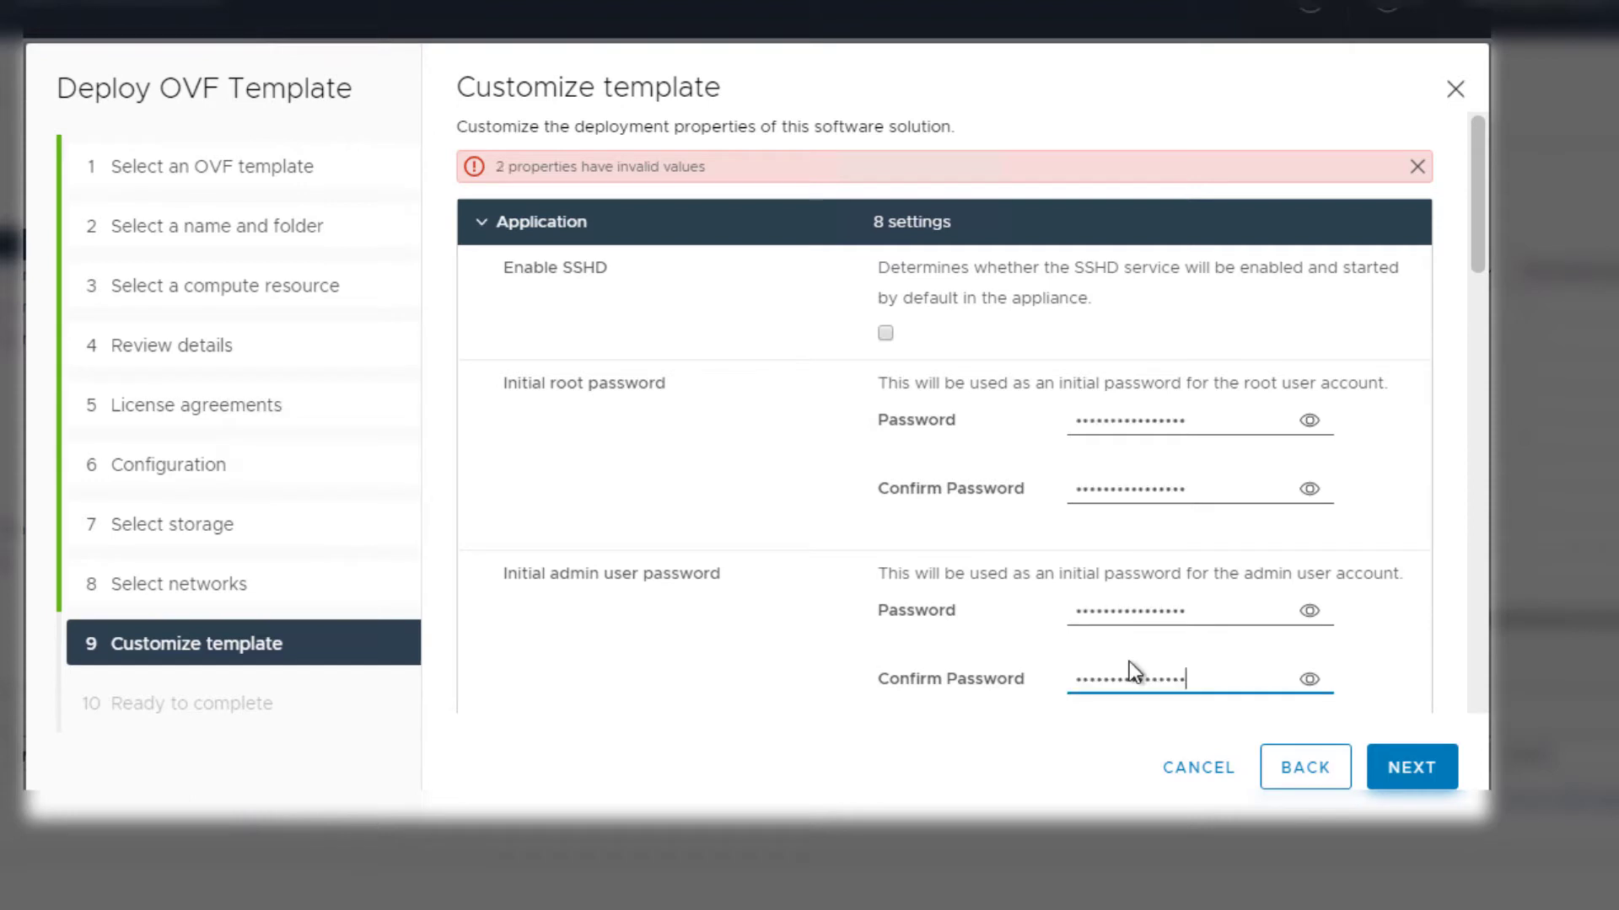
scroll(1130, 661, down, 4)
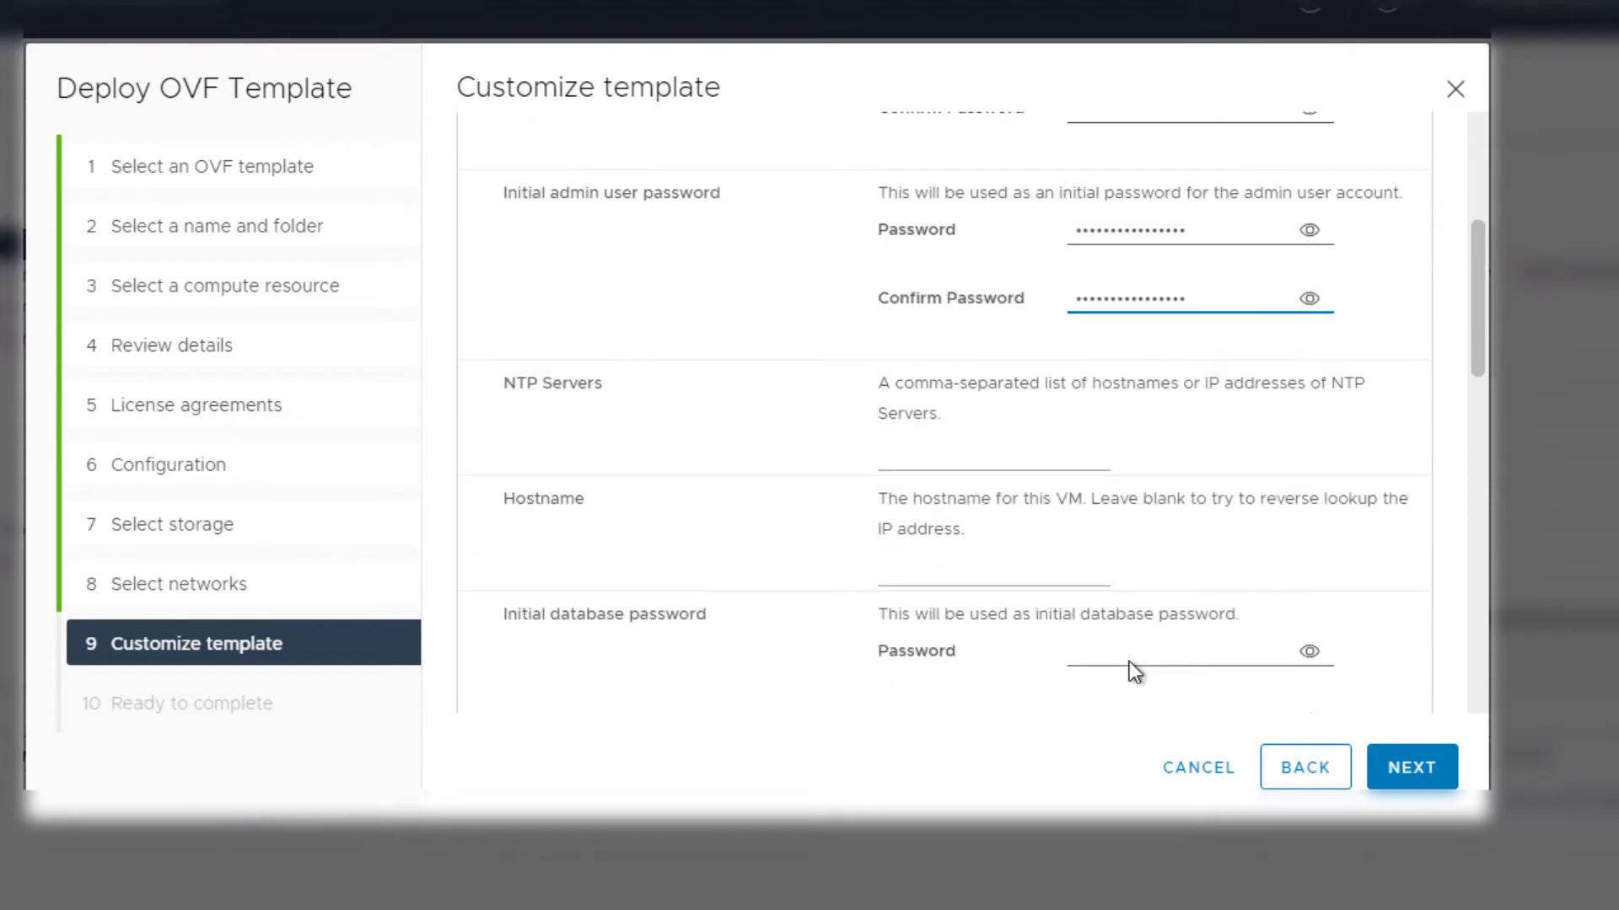
click(932, 455)
text(pool.ntp.org)
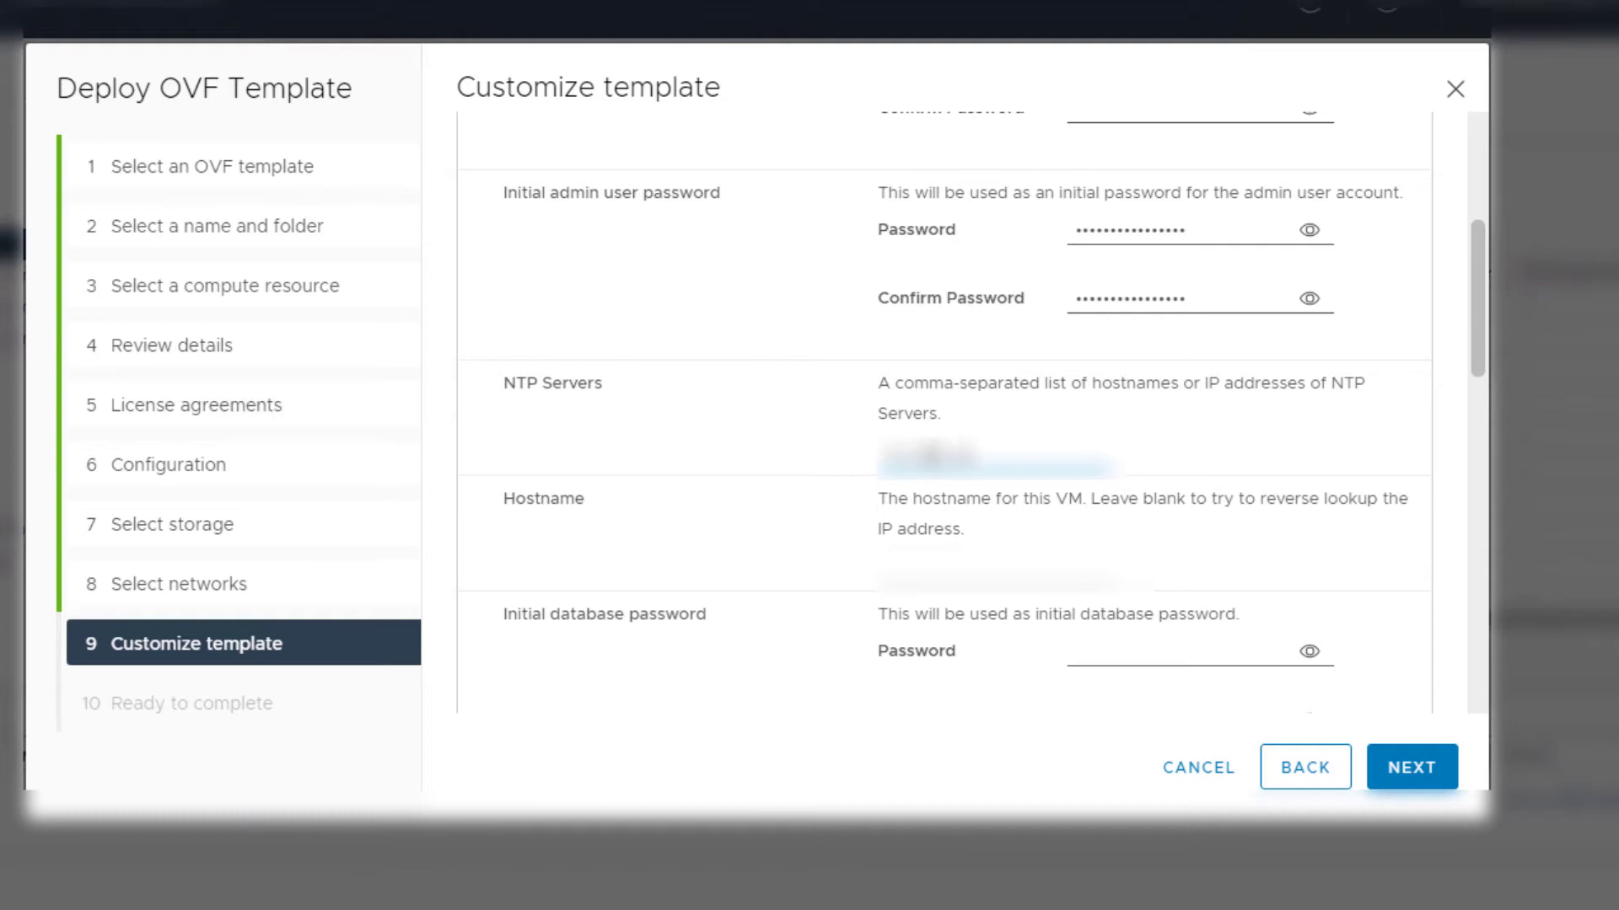
Set Host Network Mode to static and continue to Ready to complete
scroll(944, 421, down, 8)
click(927, 408)
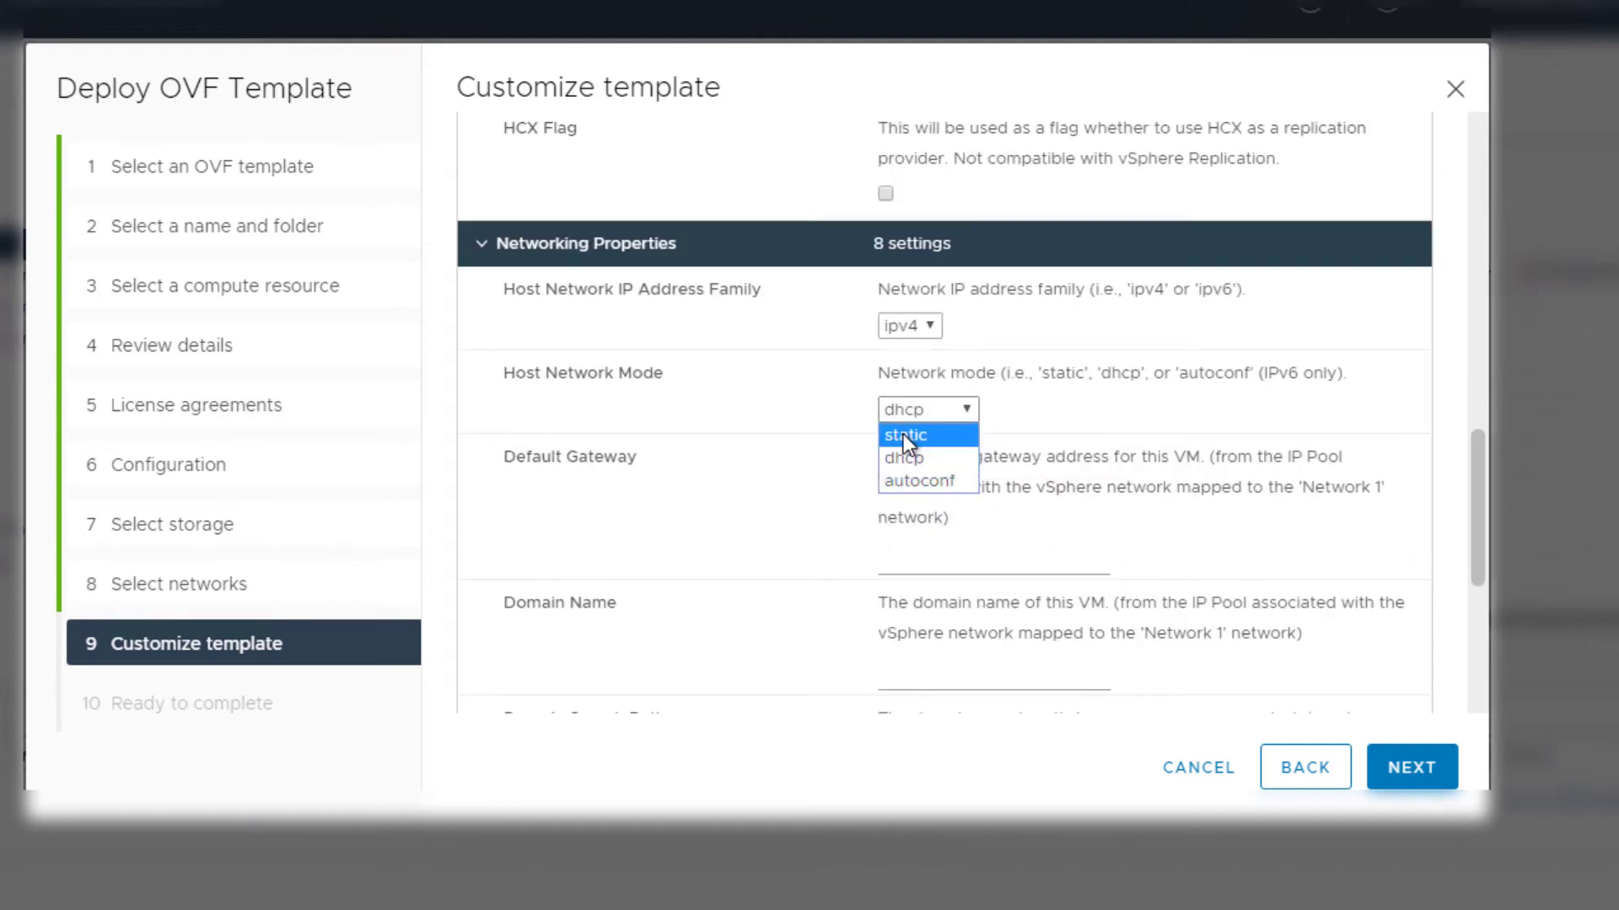
click(903, 434)
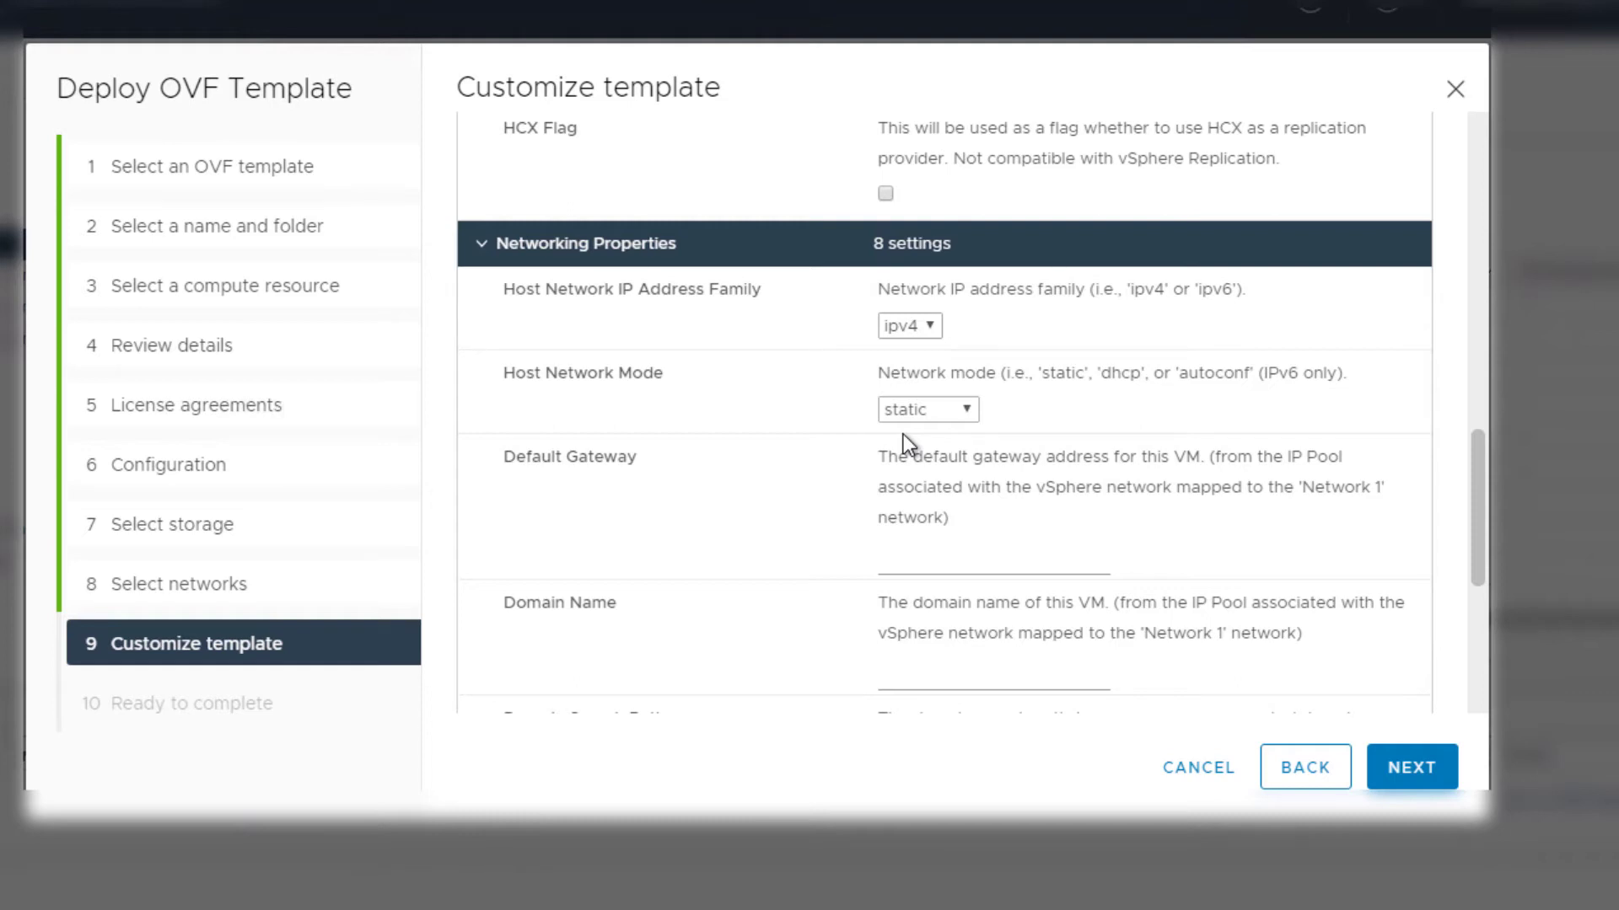
scroll(1265, 675, down, 5)
click(1388, 762)
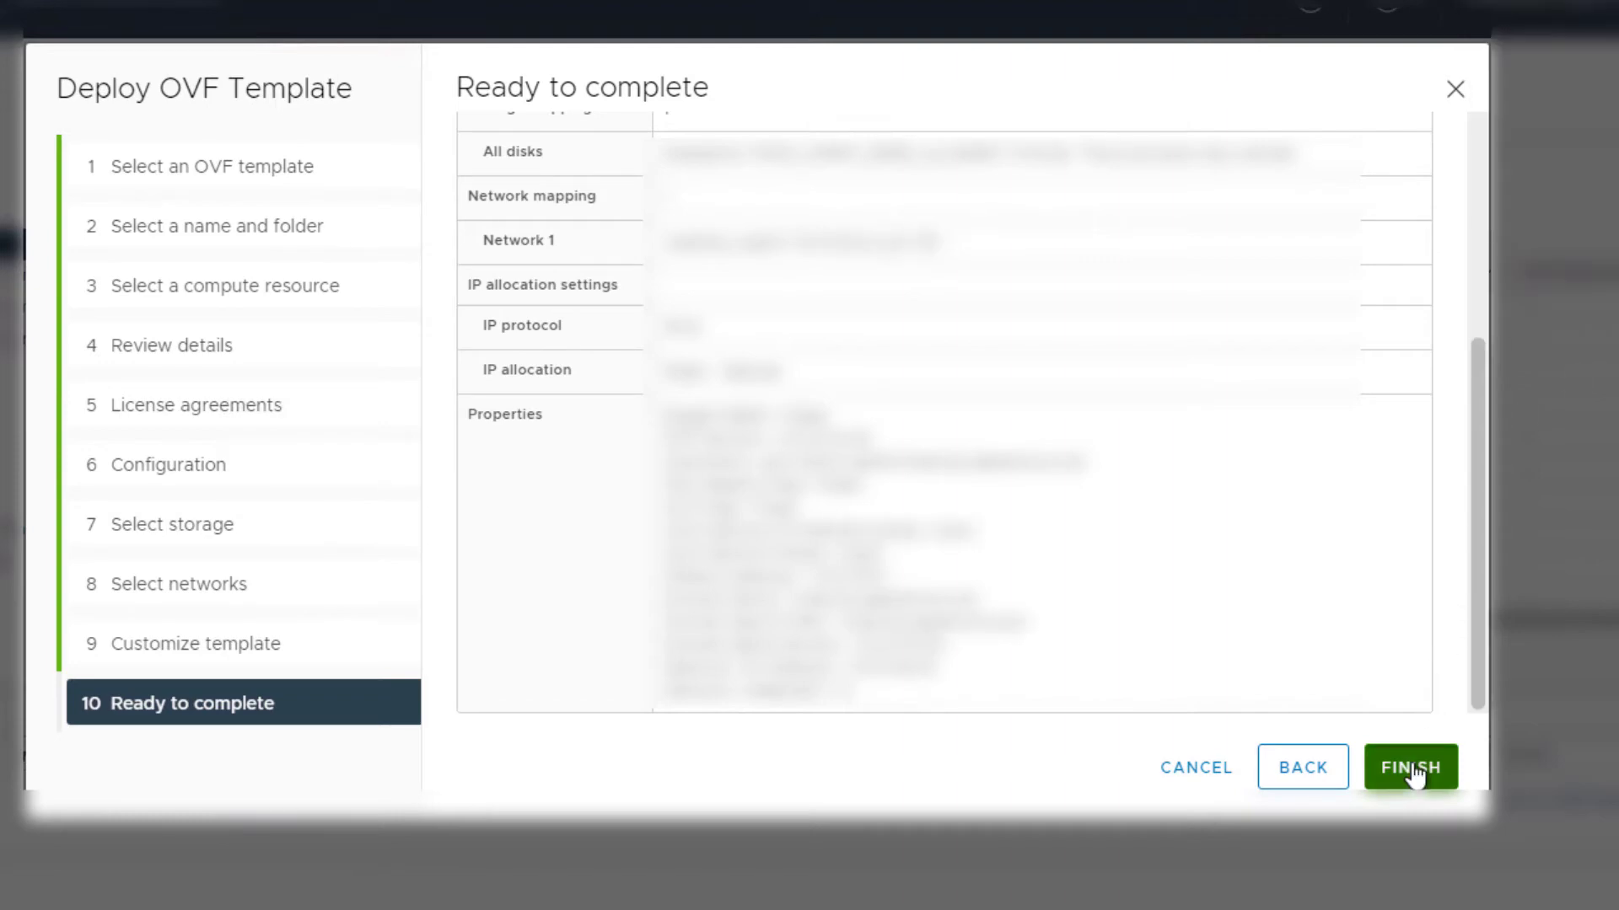
Finish the wizard to deploy the Site Recovery Manager appliance
click(1412, 769)
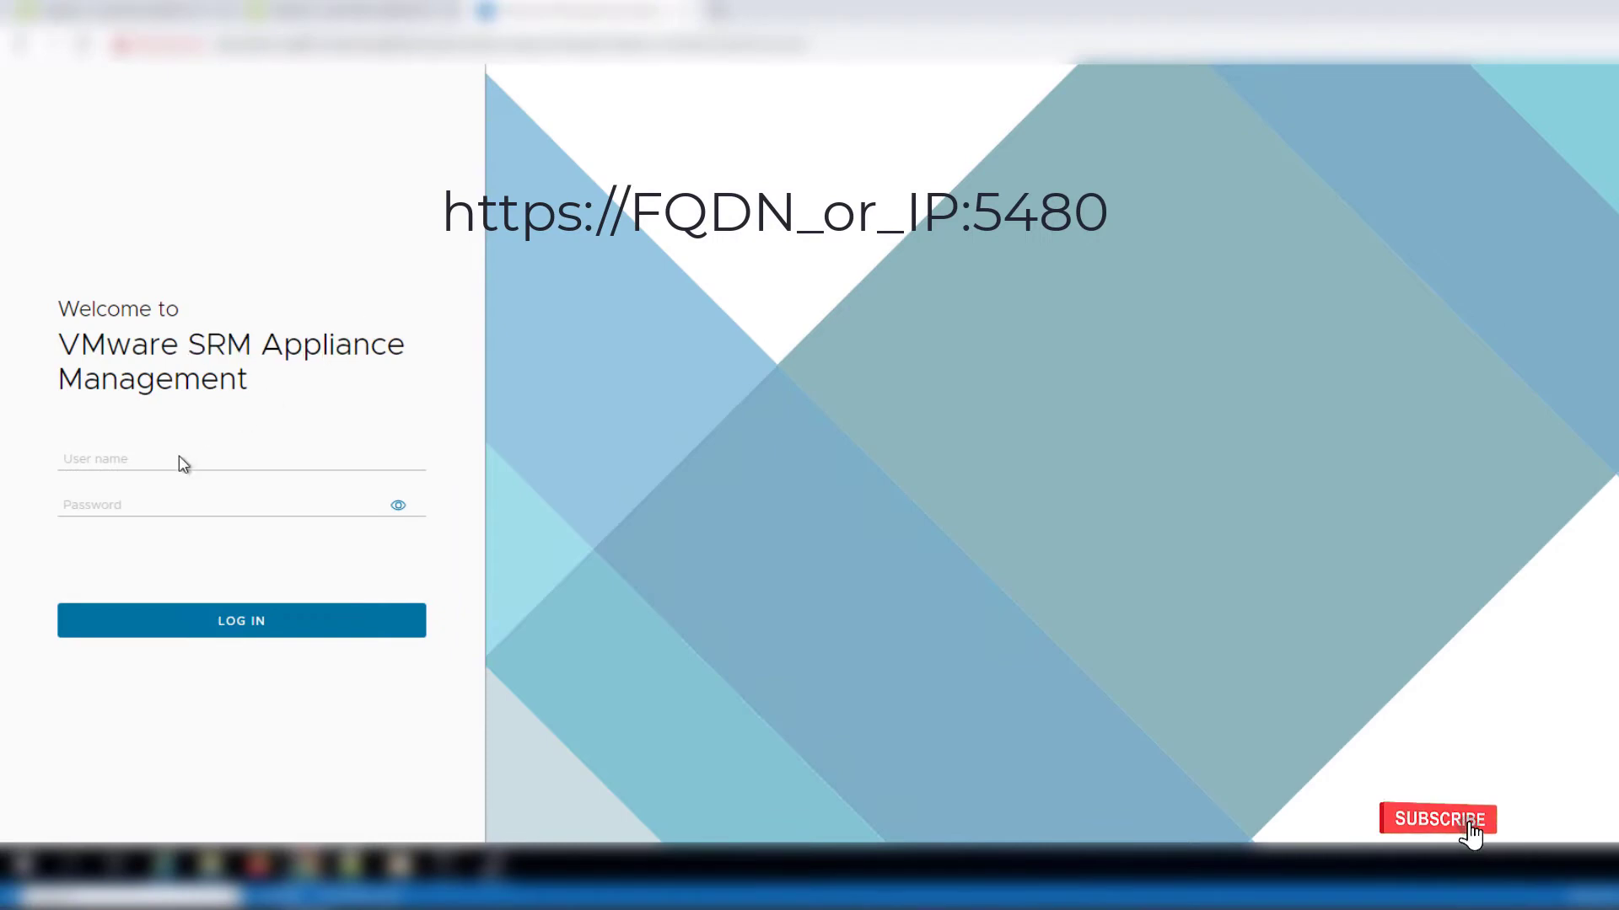
Log in to SRM Appliance Management as admin with the appliance password
click(181, 461)
text(admin)
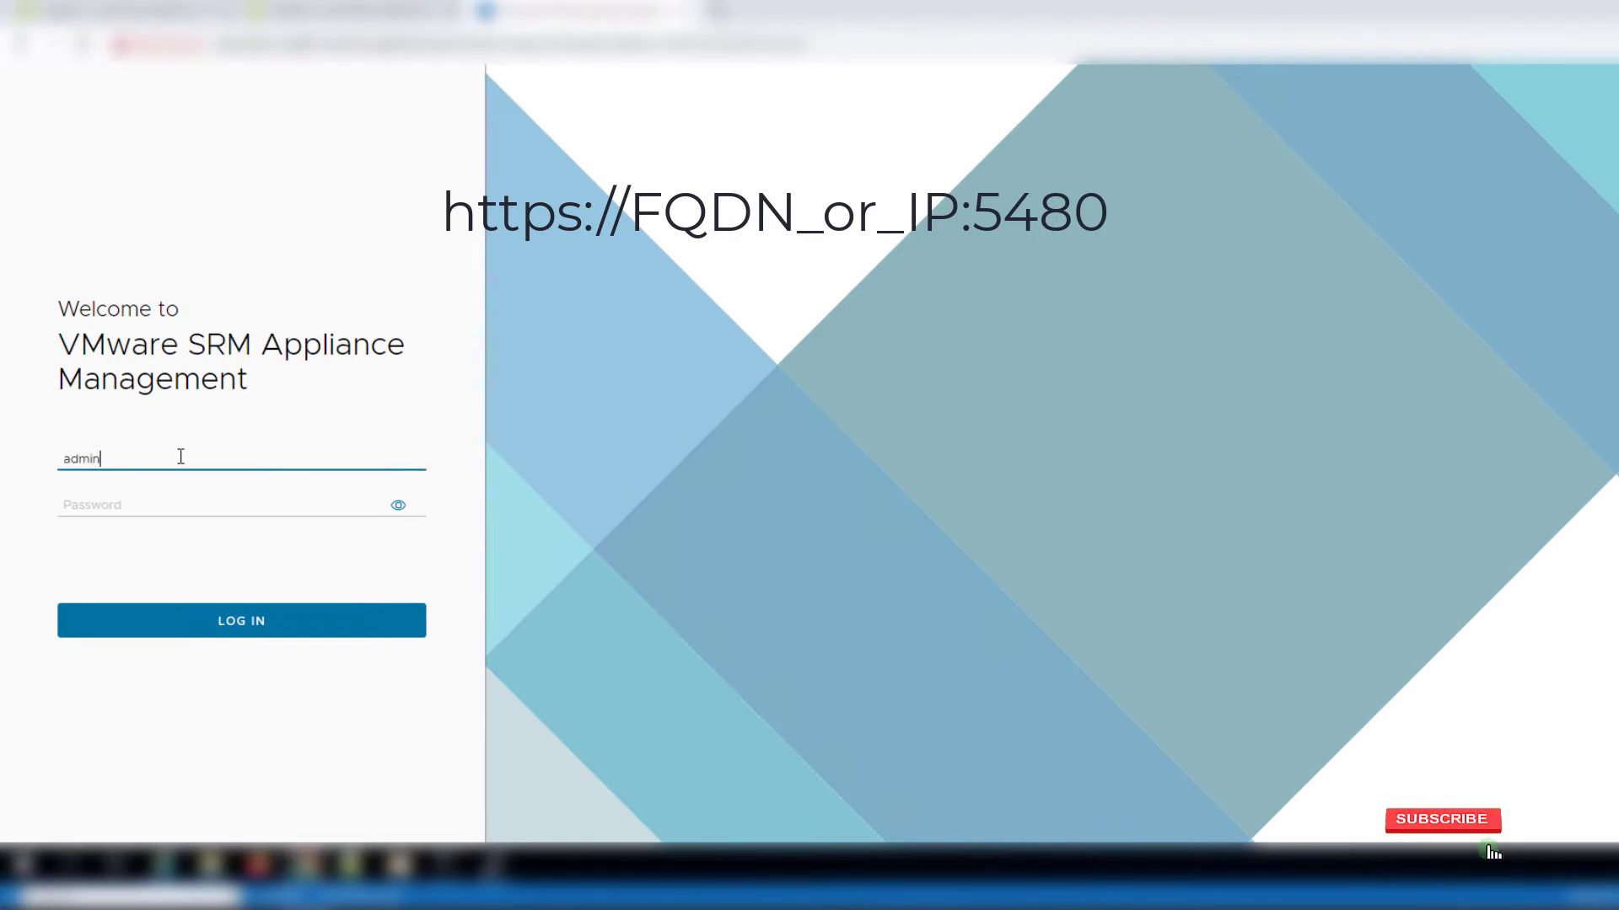
key(Tab)
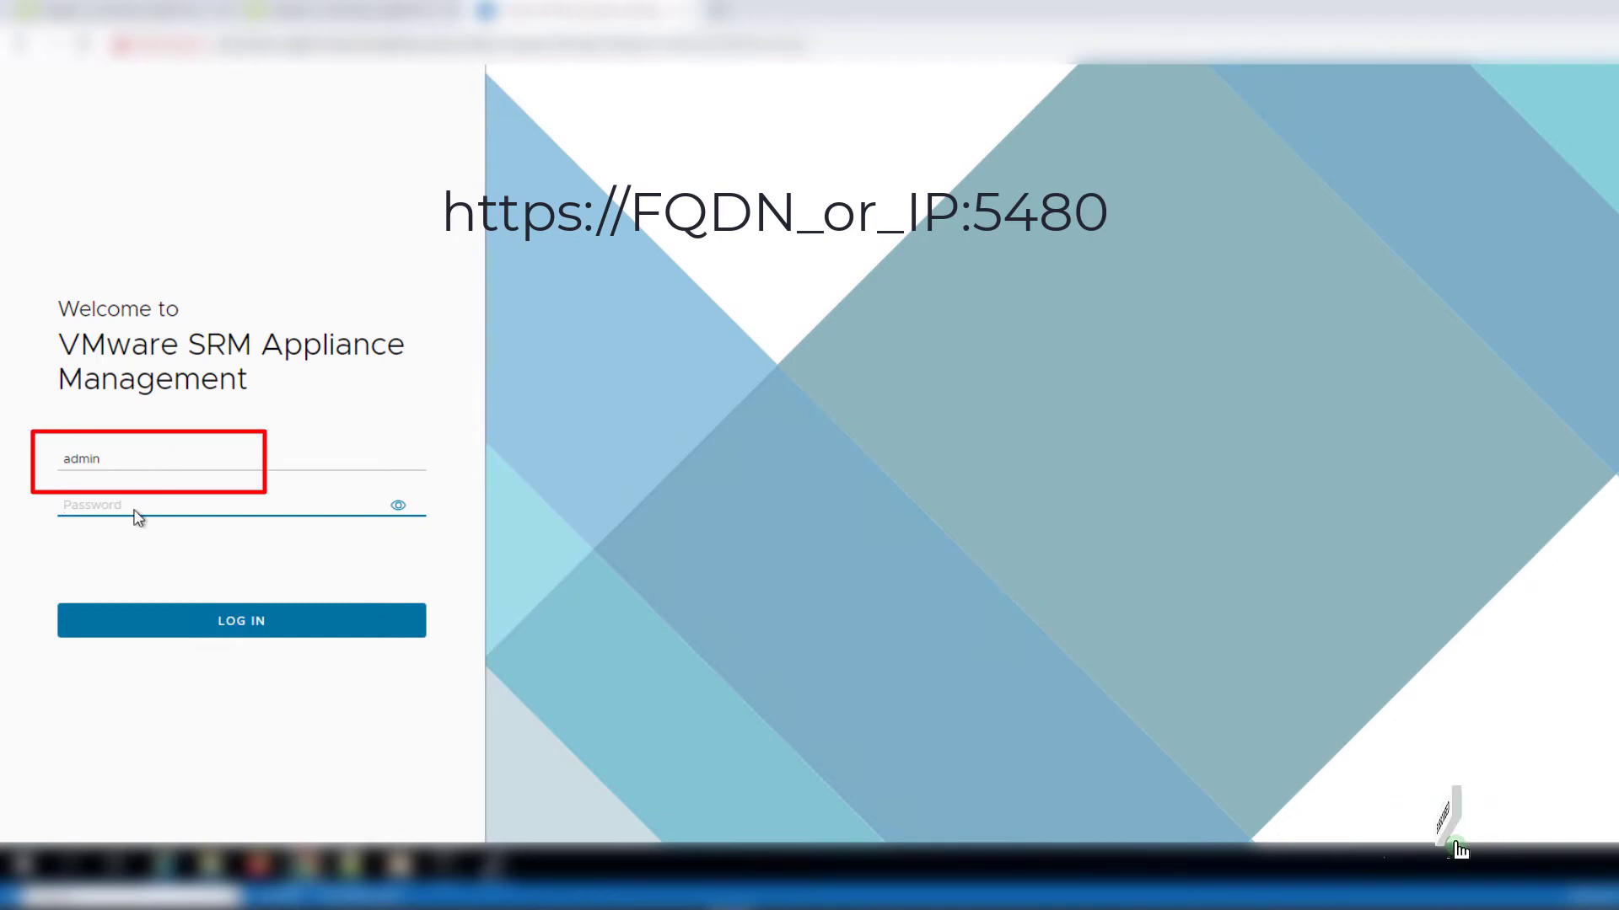
text(VMware1!VMware1!)
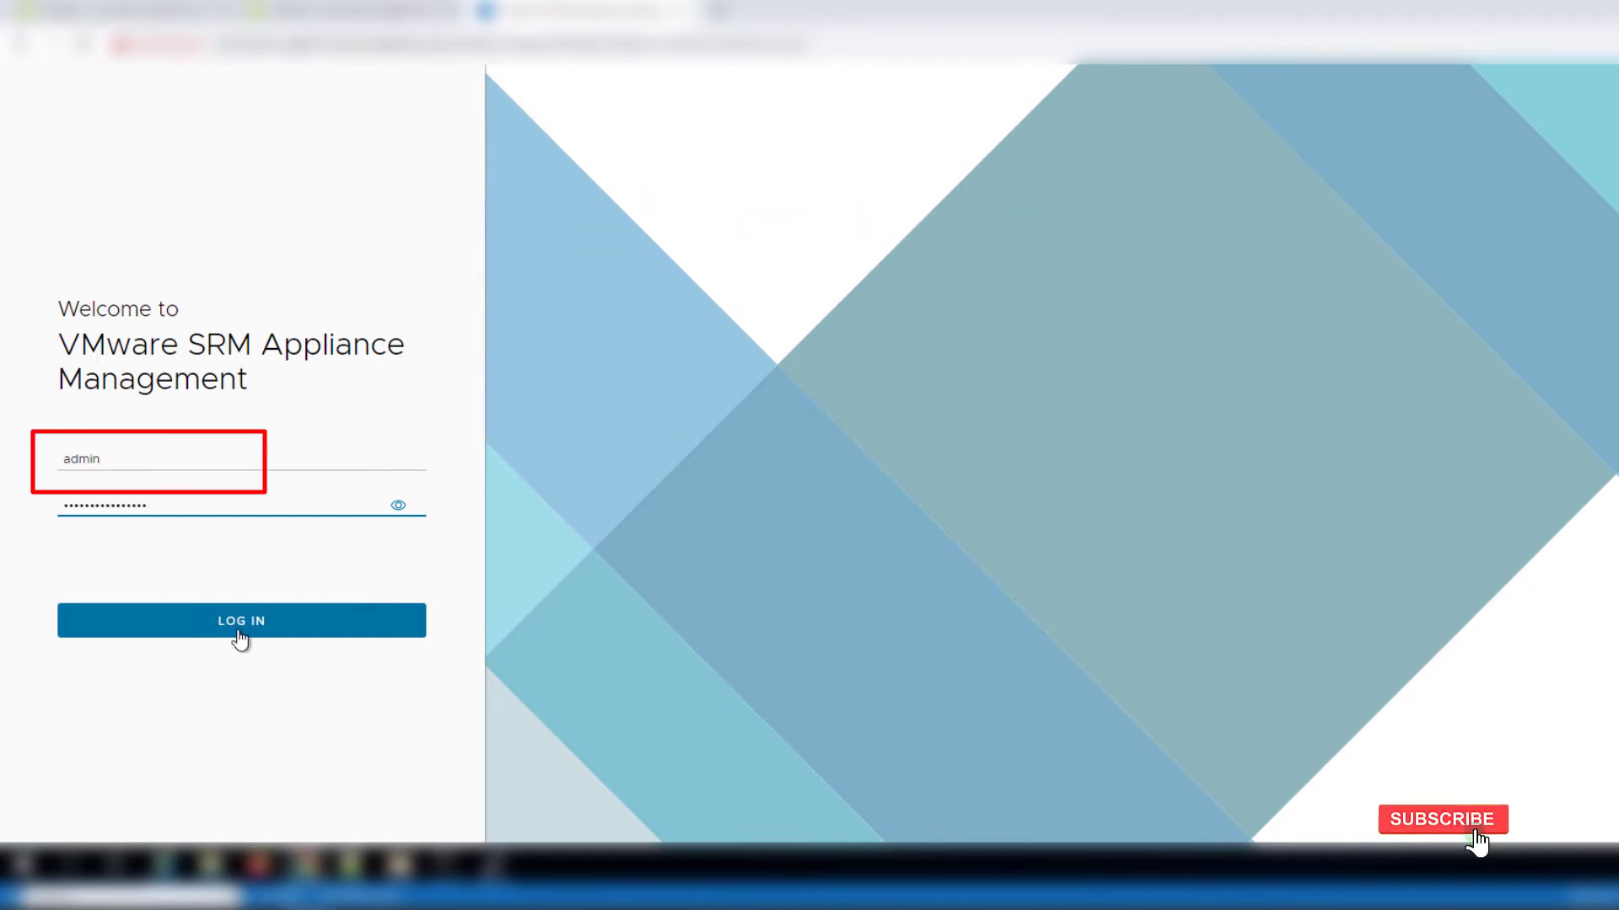
click(240, 639)
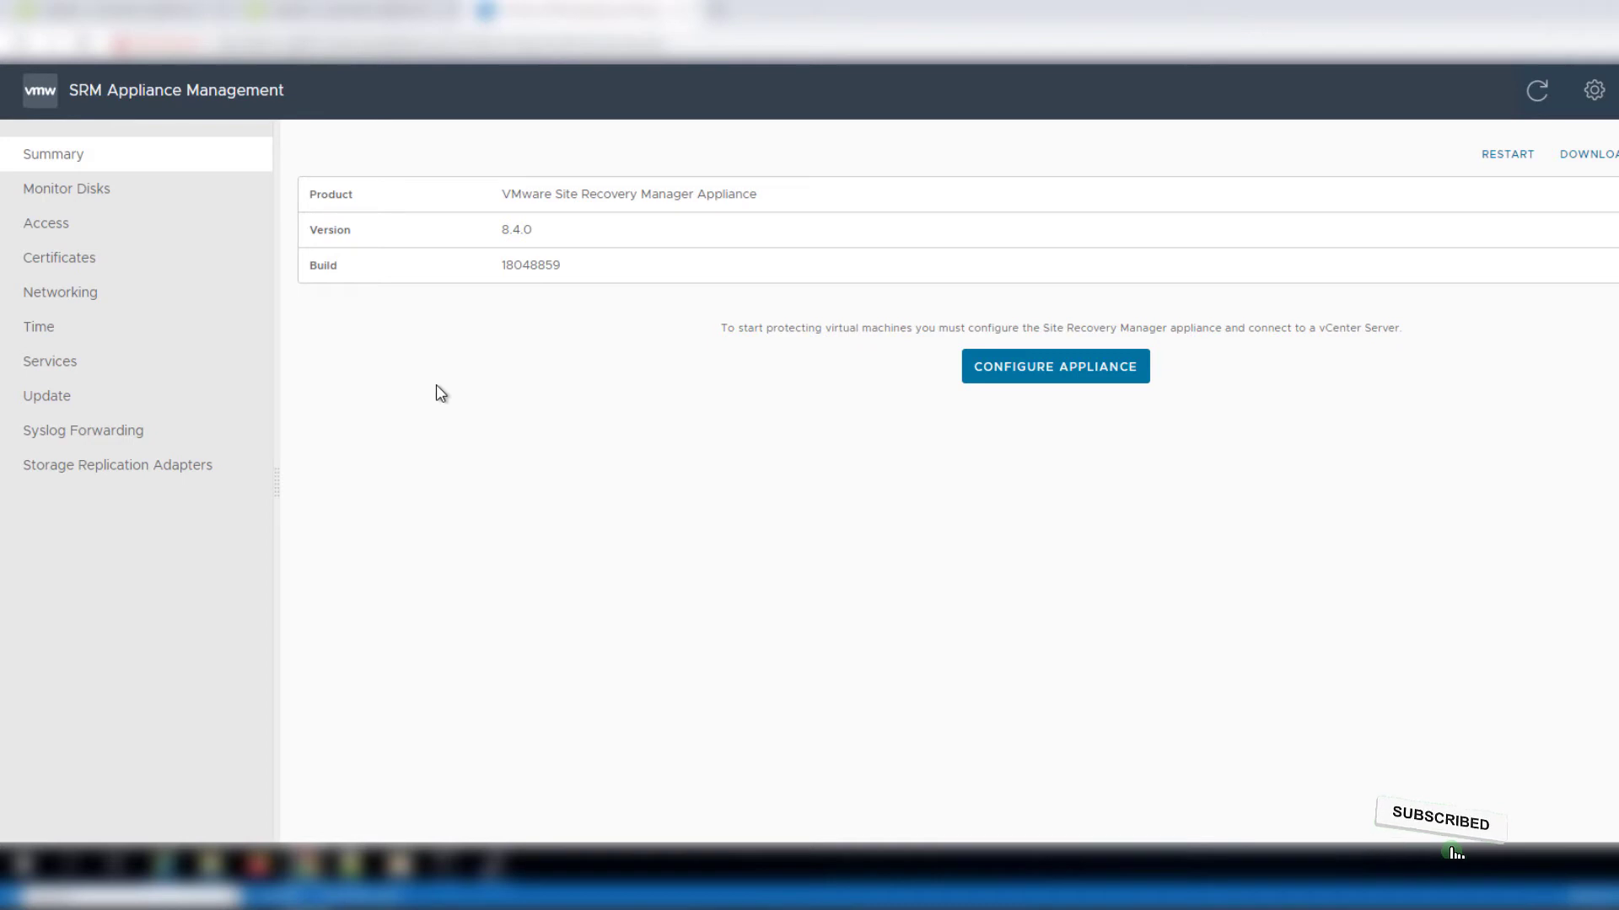
Start appliance configuration and enter the PSC host name and SSO administrator user name
click(1042, 371)
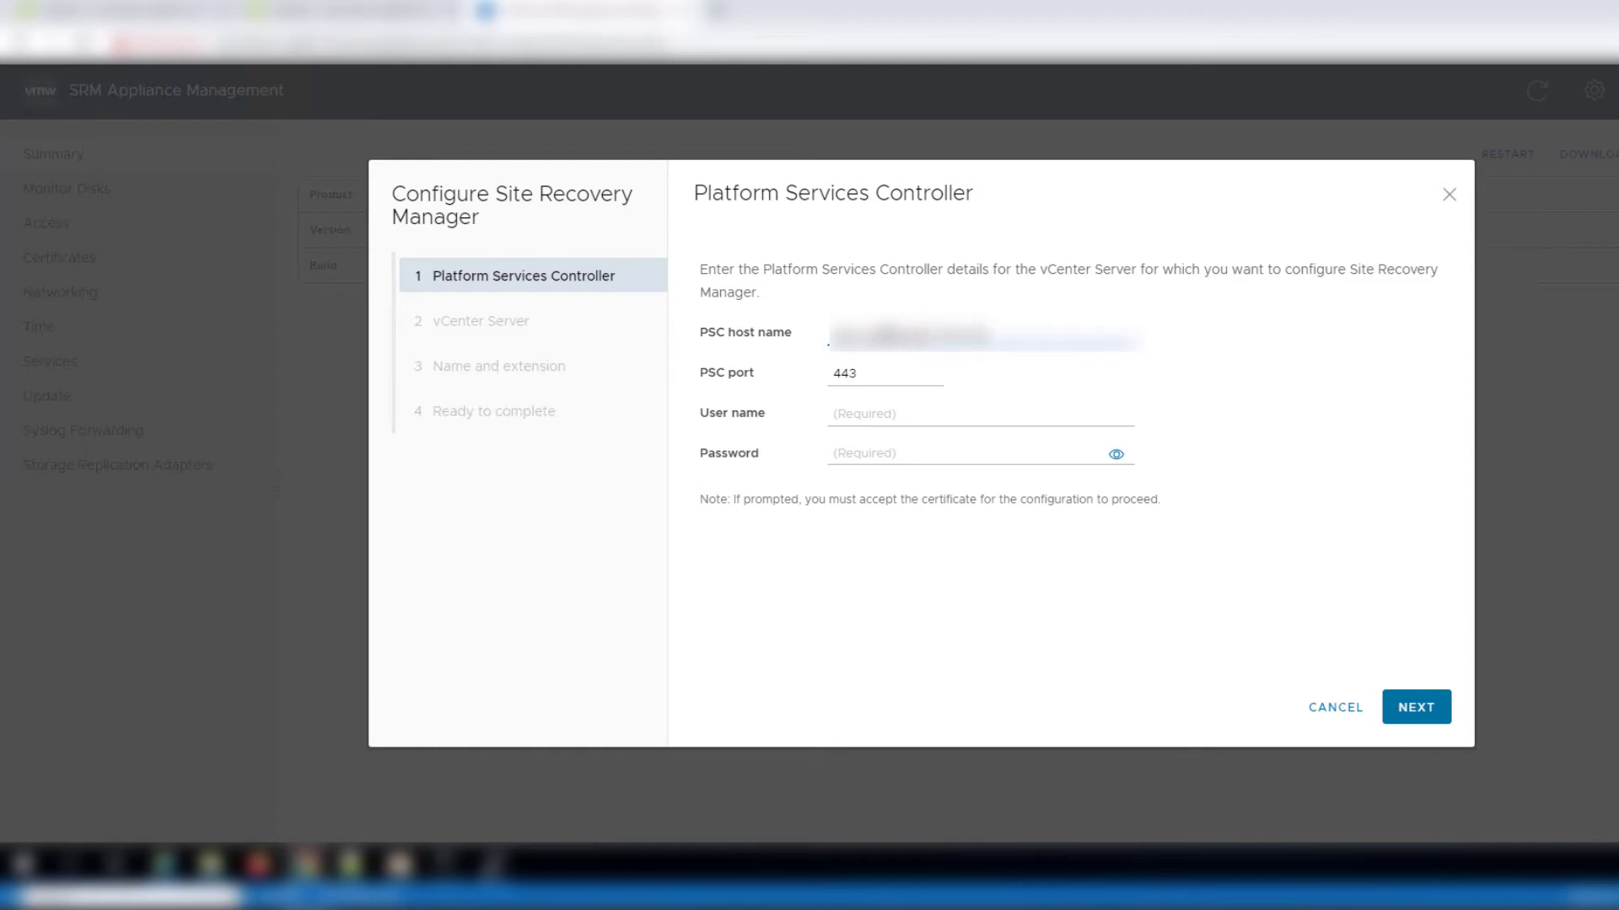
text(omain.local)
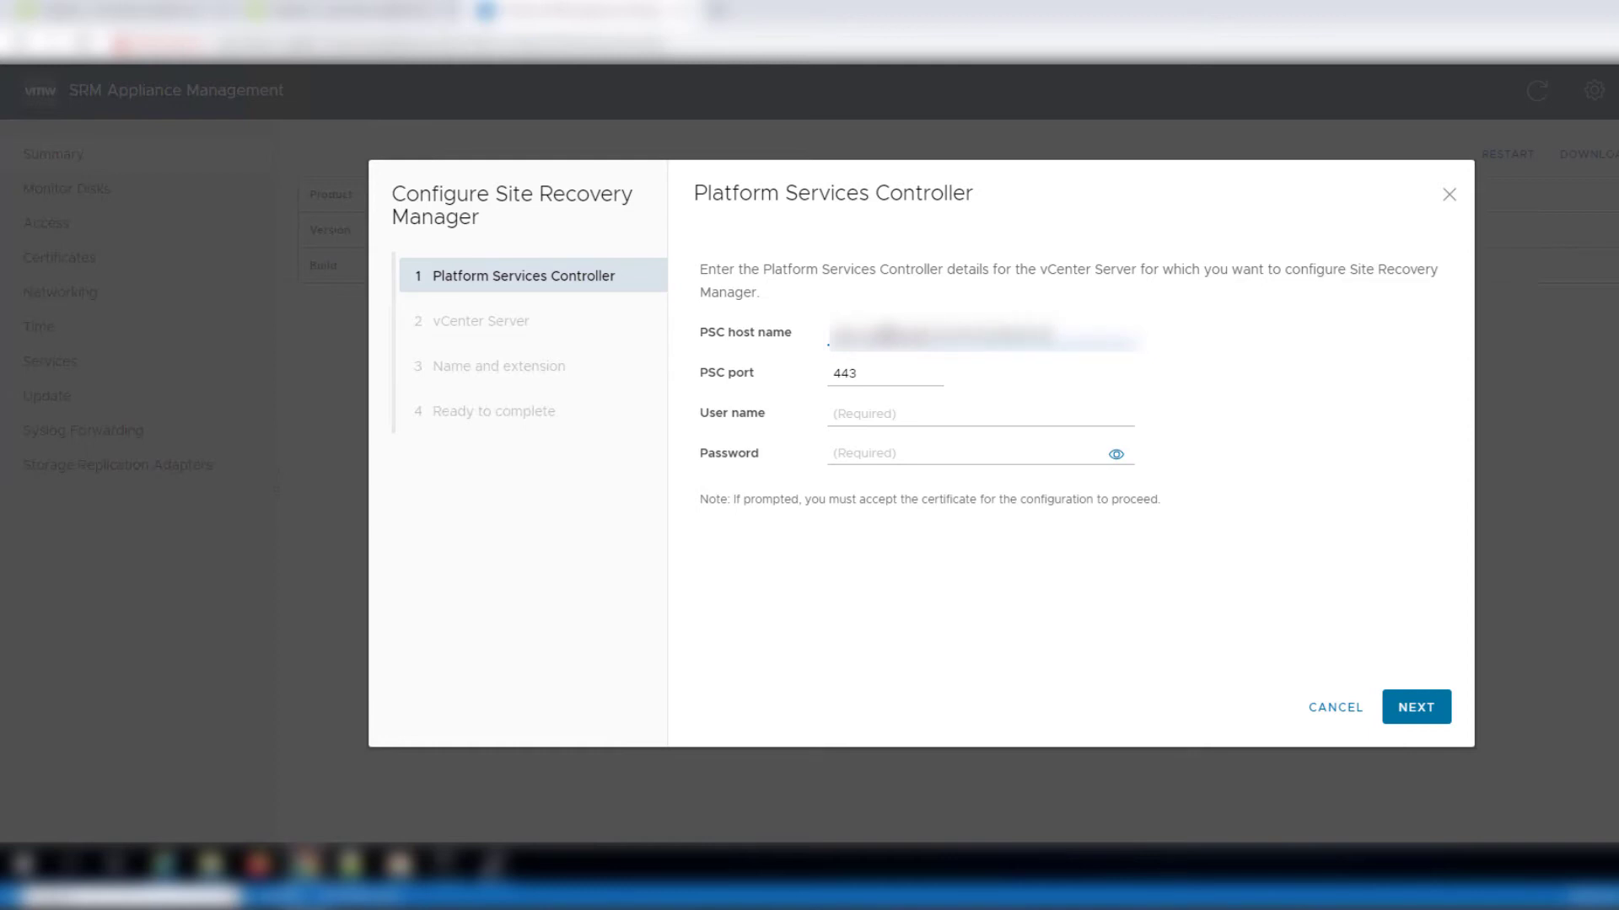
key(Tab)
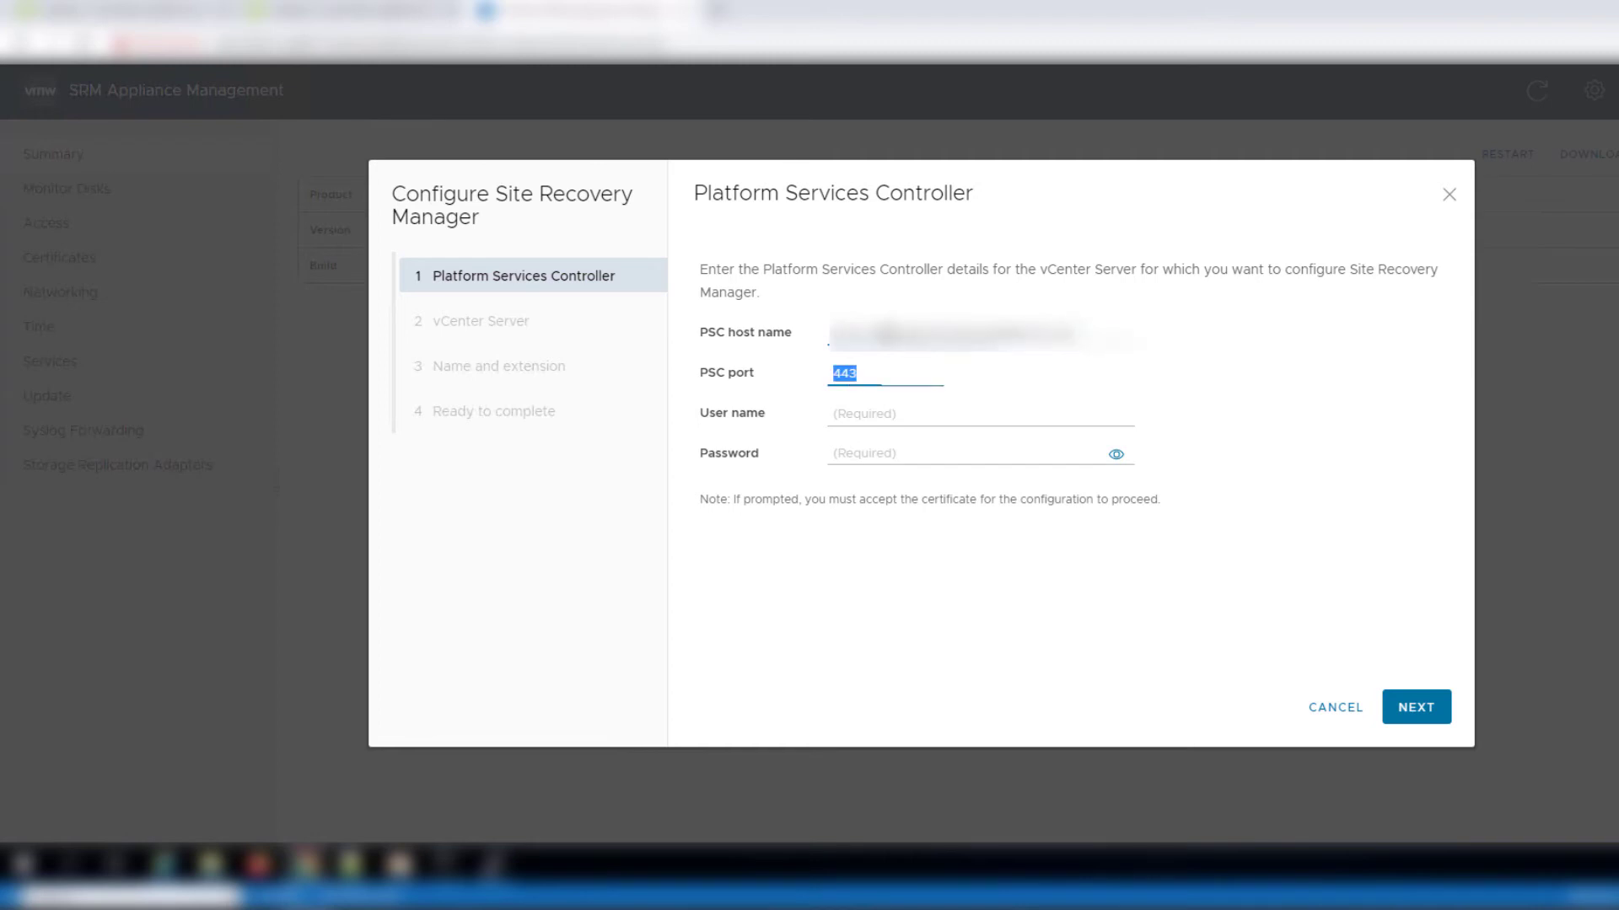
key(Tab)
text(administrato)
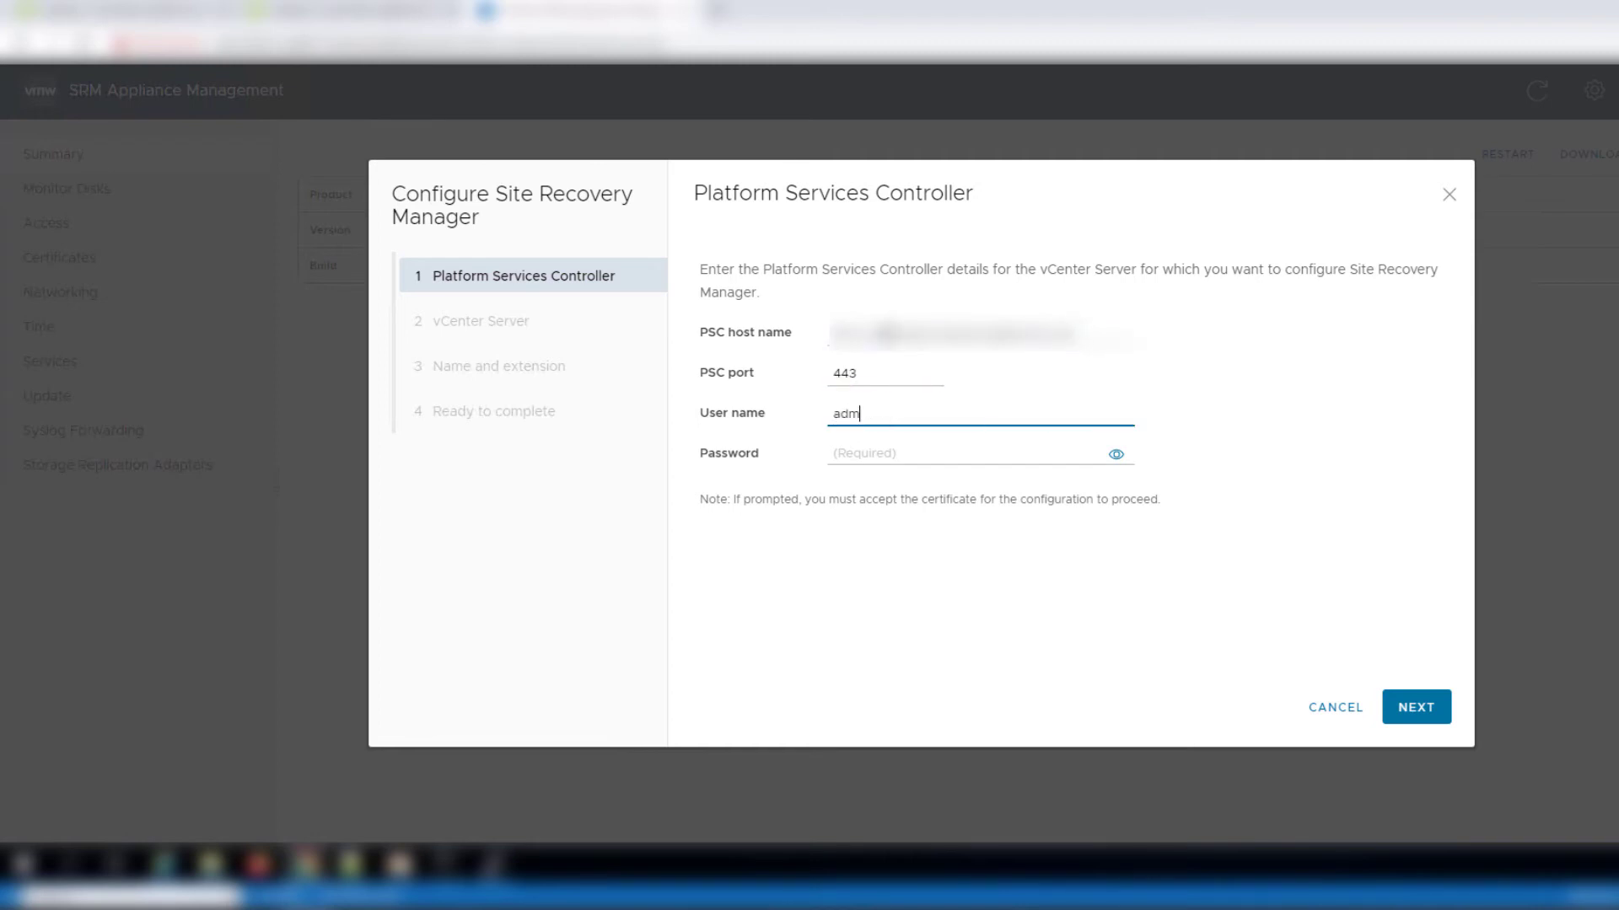
text(r@vsphere.loc)
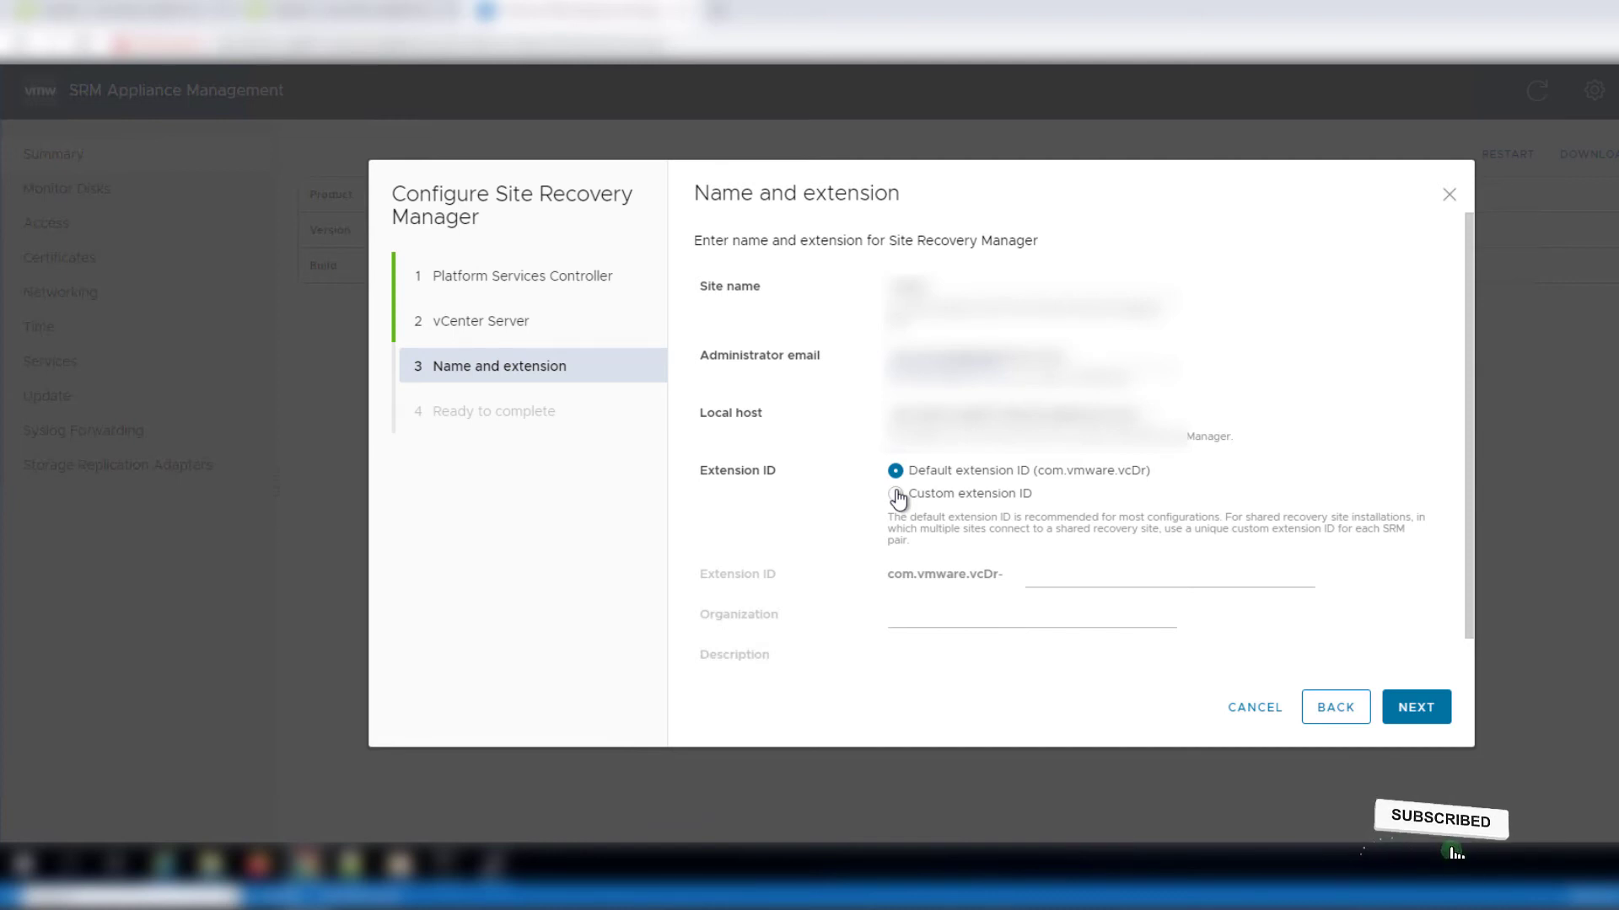
Choose a custom extension ID and finish the Site Recovery Manager configuration
click(896, 496)
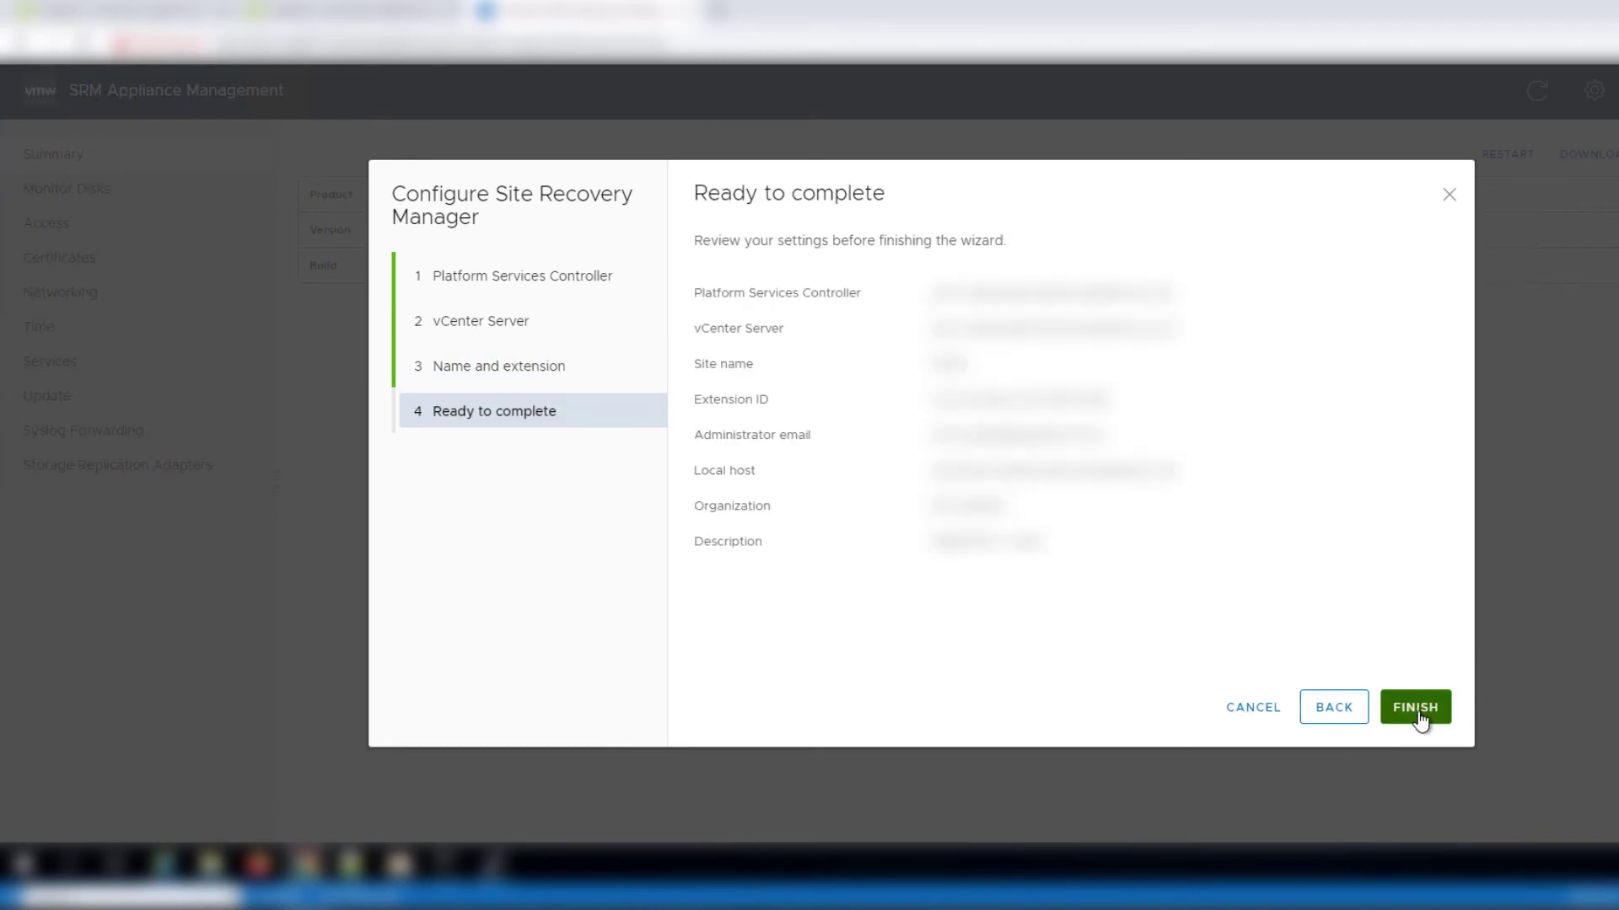
click(1416, 707)
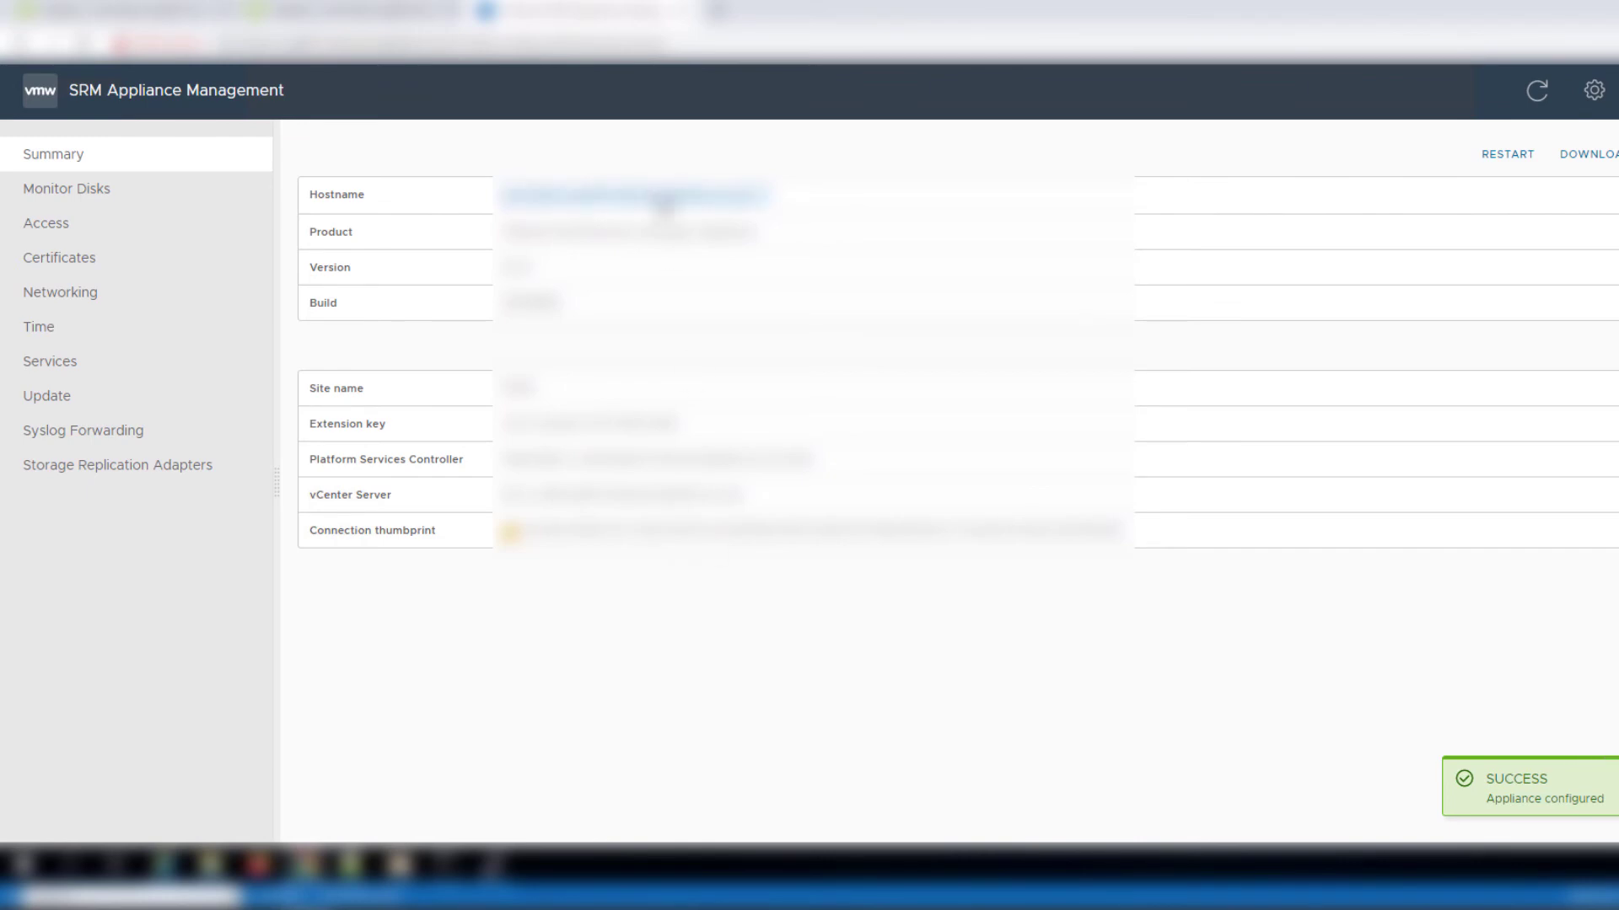
Open Site Recovery from the Summary hostname link and begin a new site pair
click(579, 201)
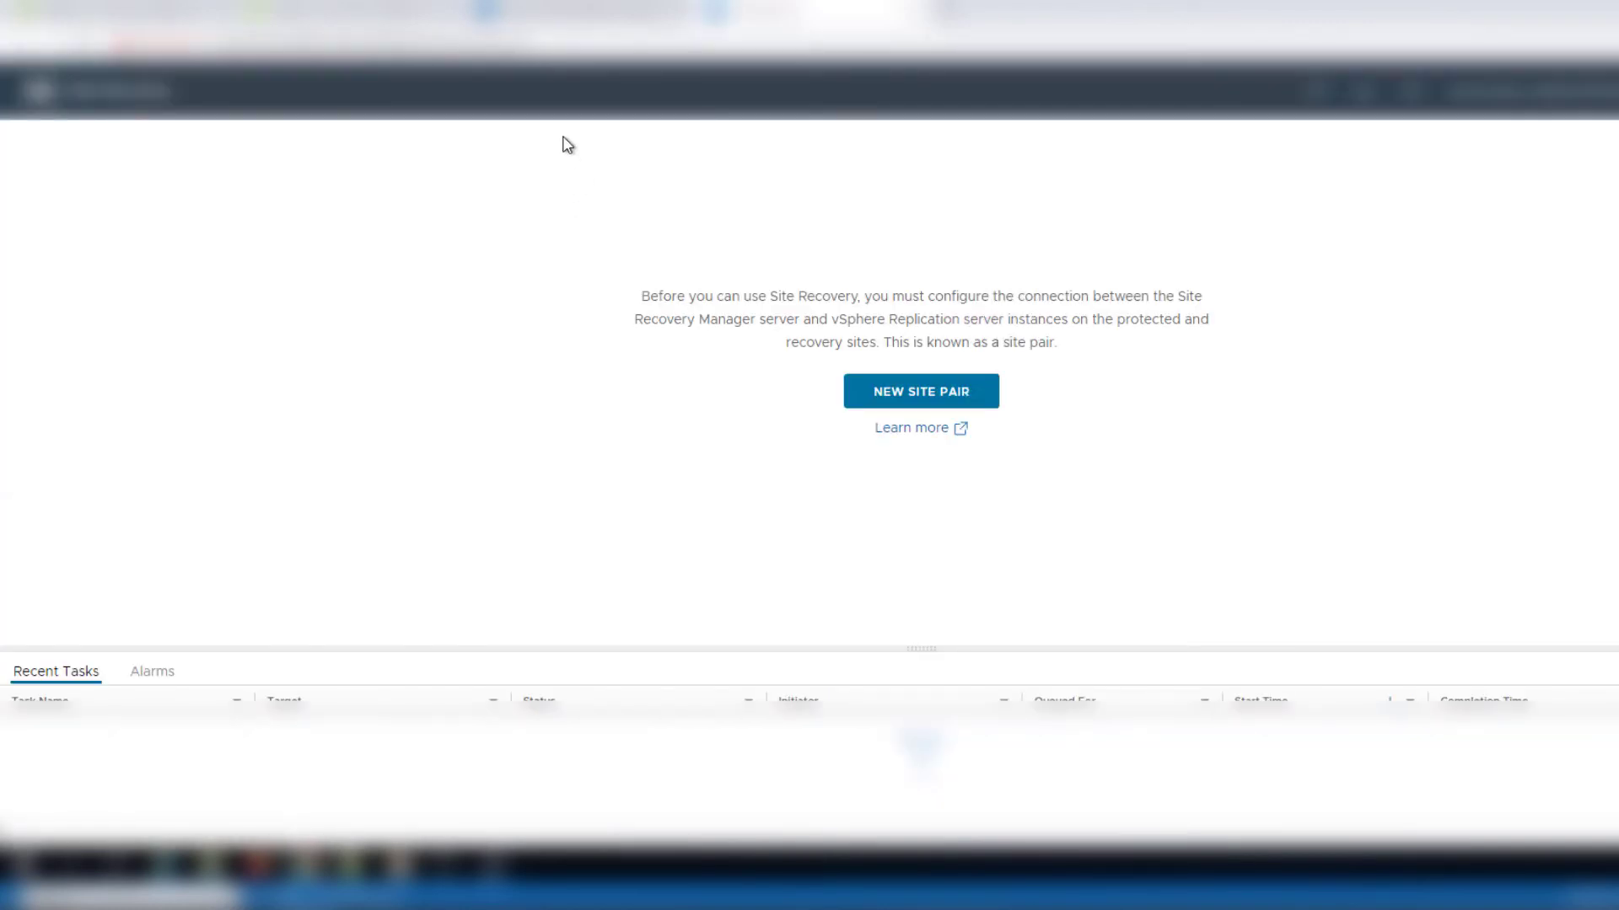
click(919, 405)
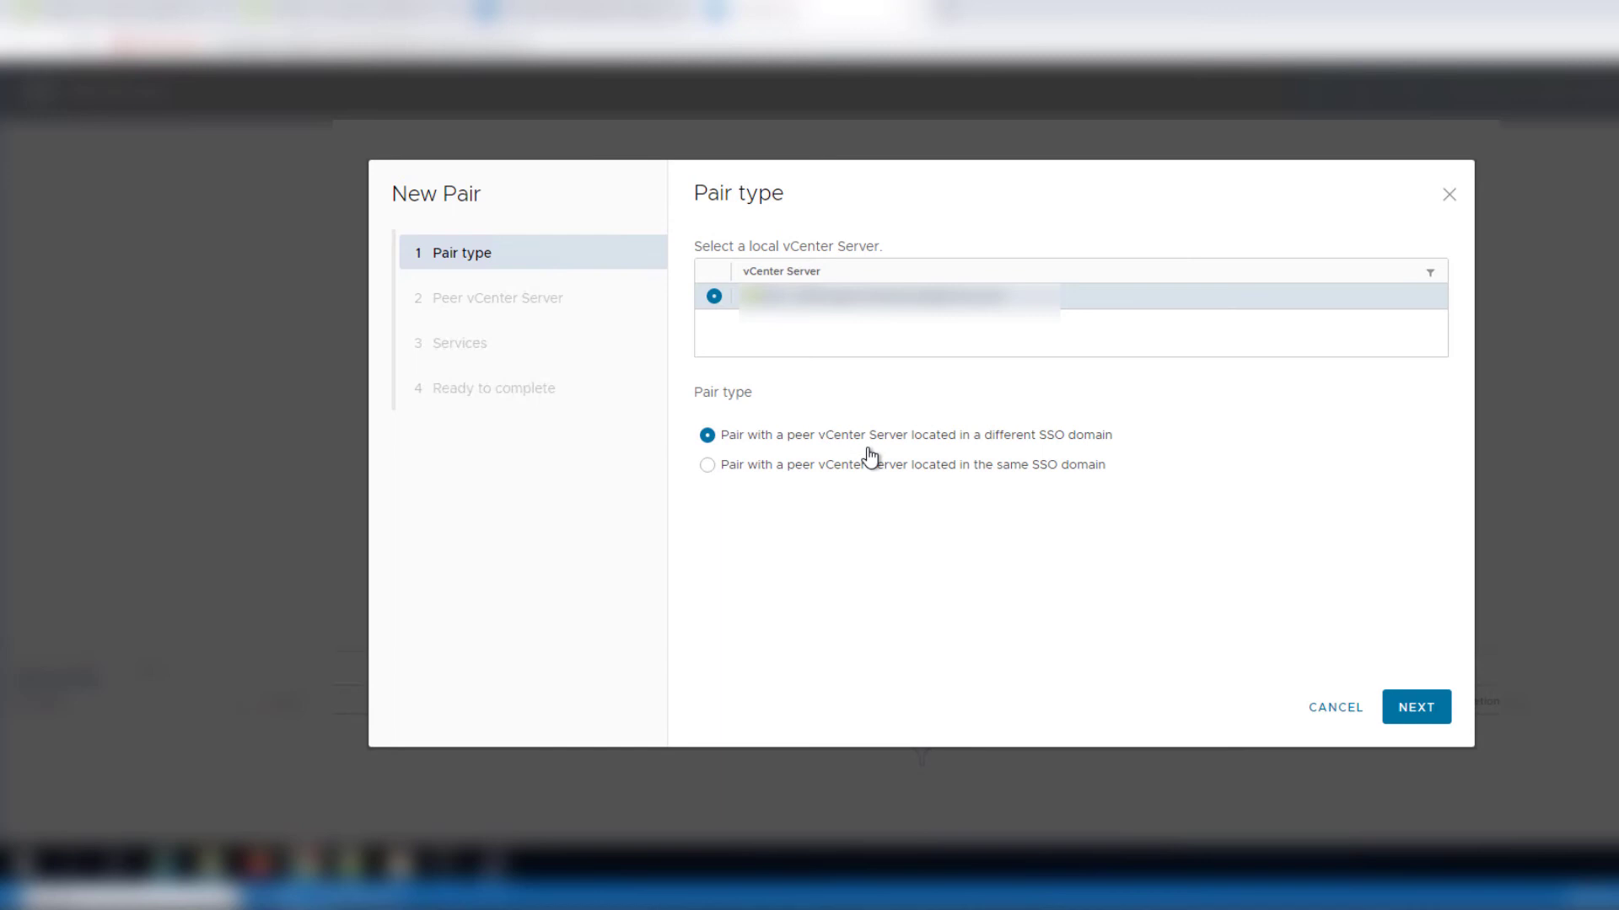
click(1406, 706)
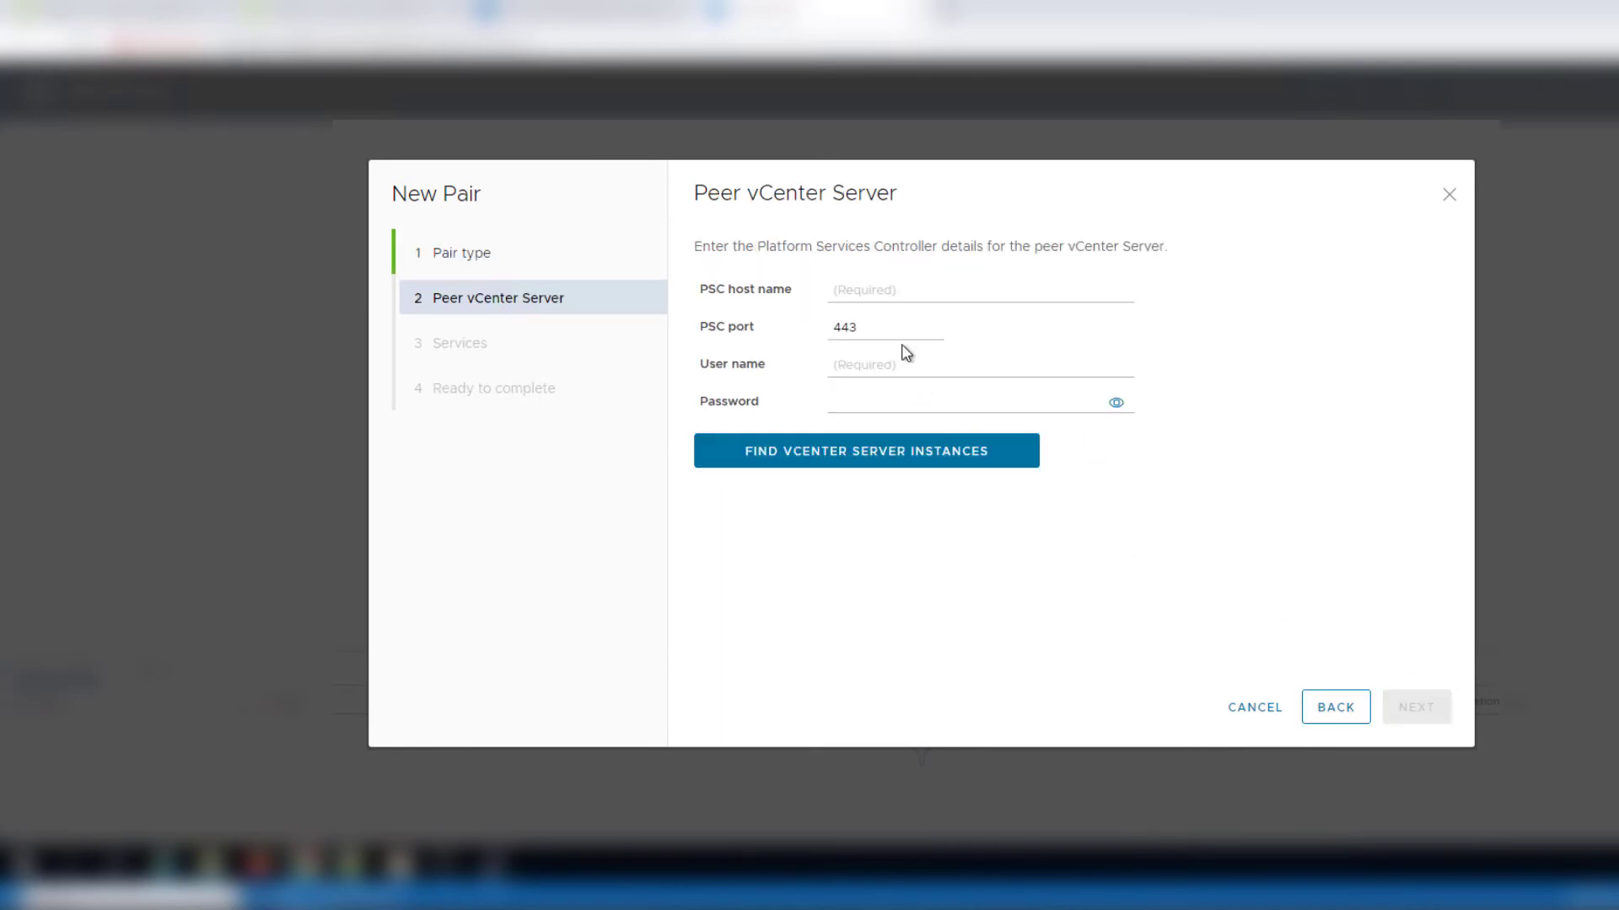
click(874, 293)
key(ctrl+v)
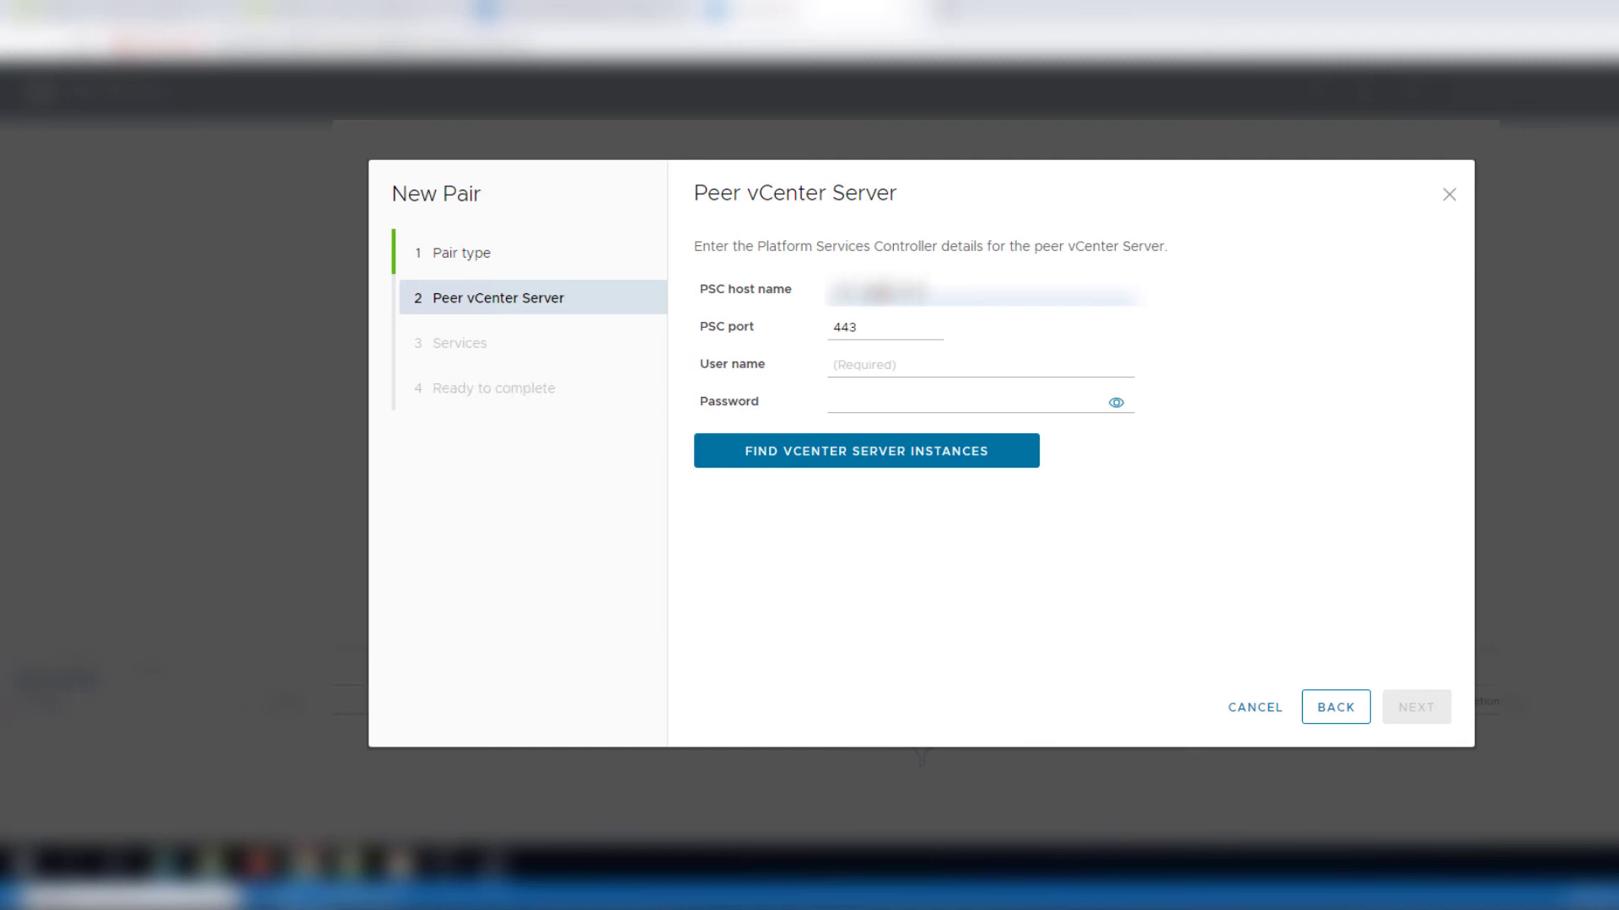
click(860, 368)
text(administrator@vs)
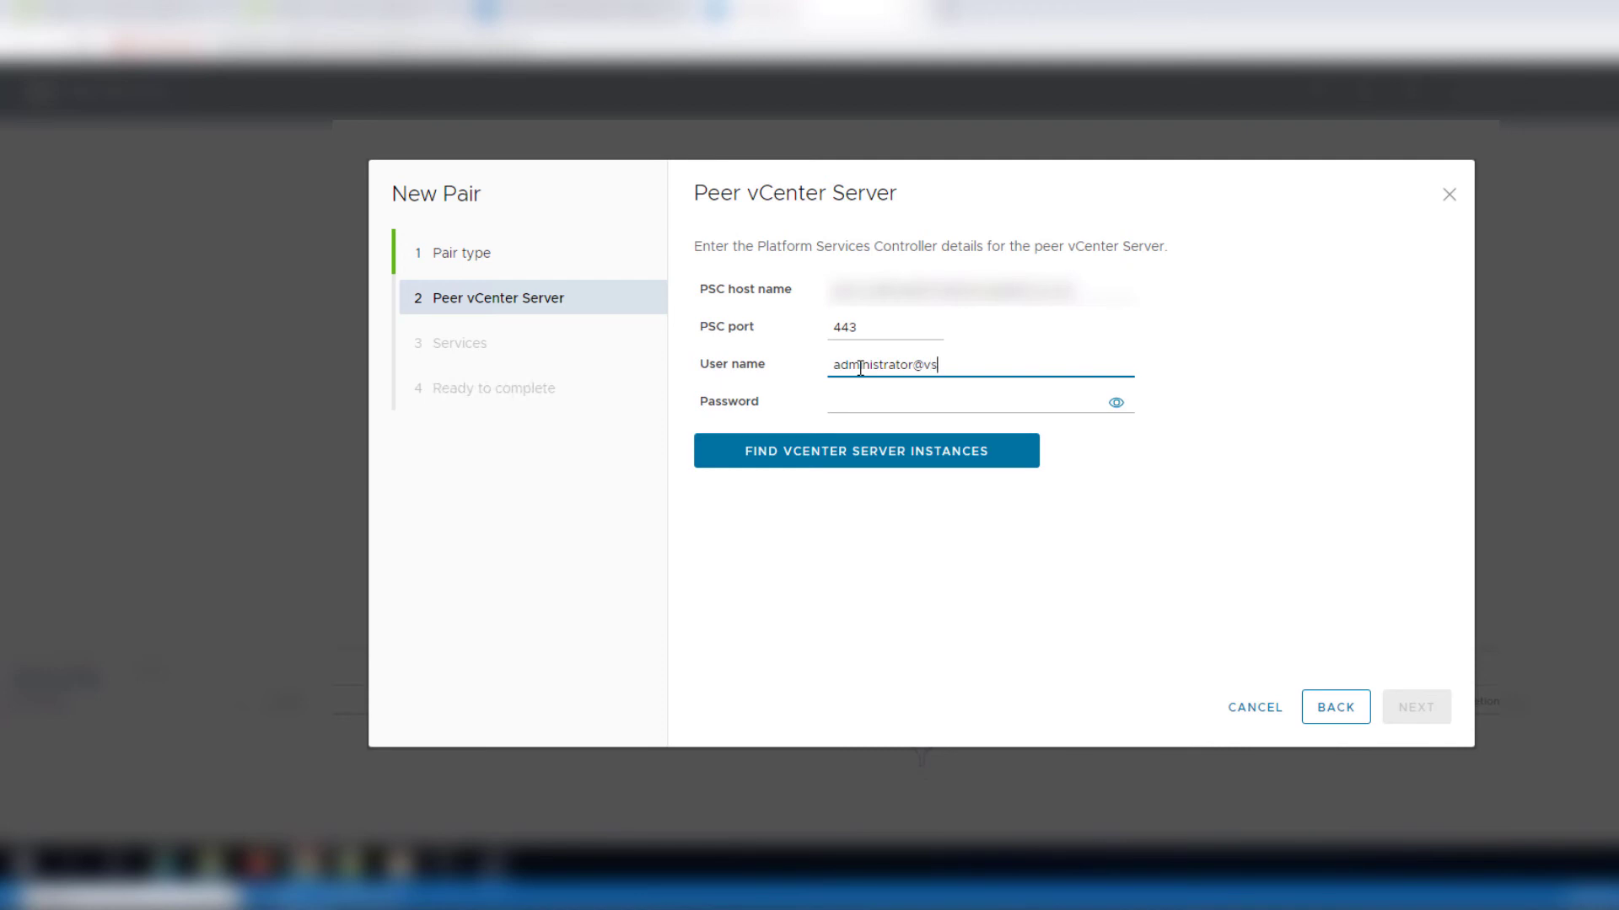
text(phere.local)
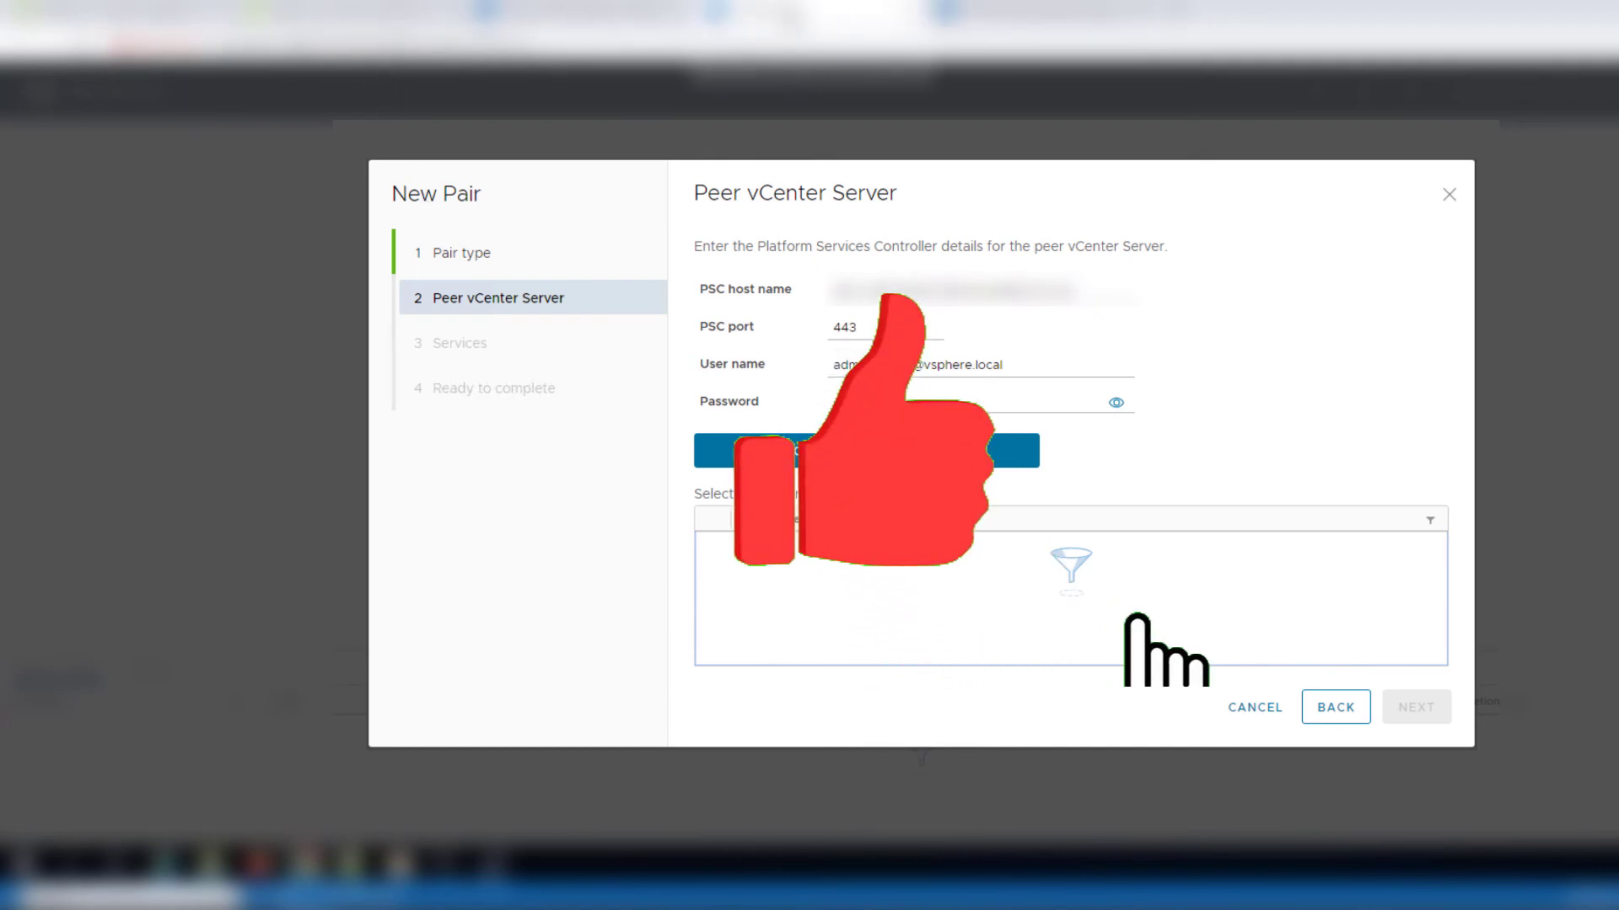
Find the peer's vCenter Server instances, accept its certificate, and select the found vCenter
click(815, 446)
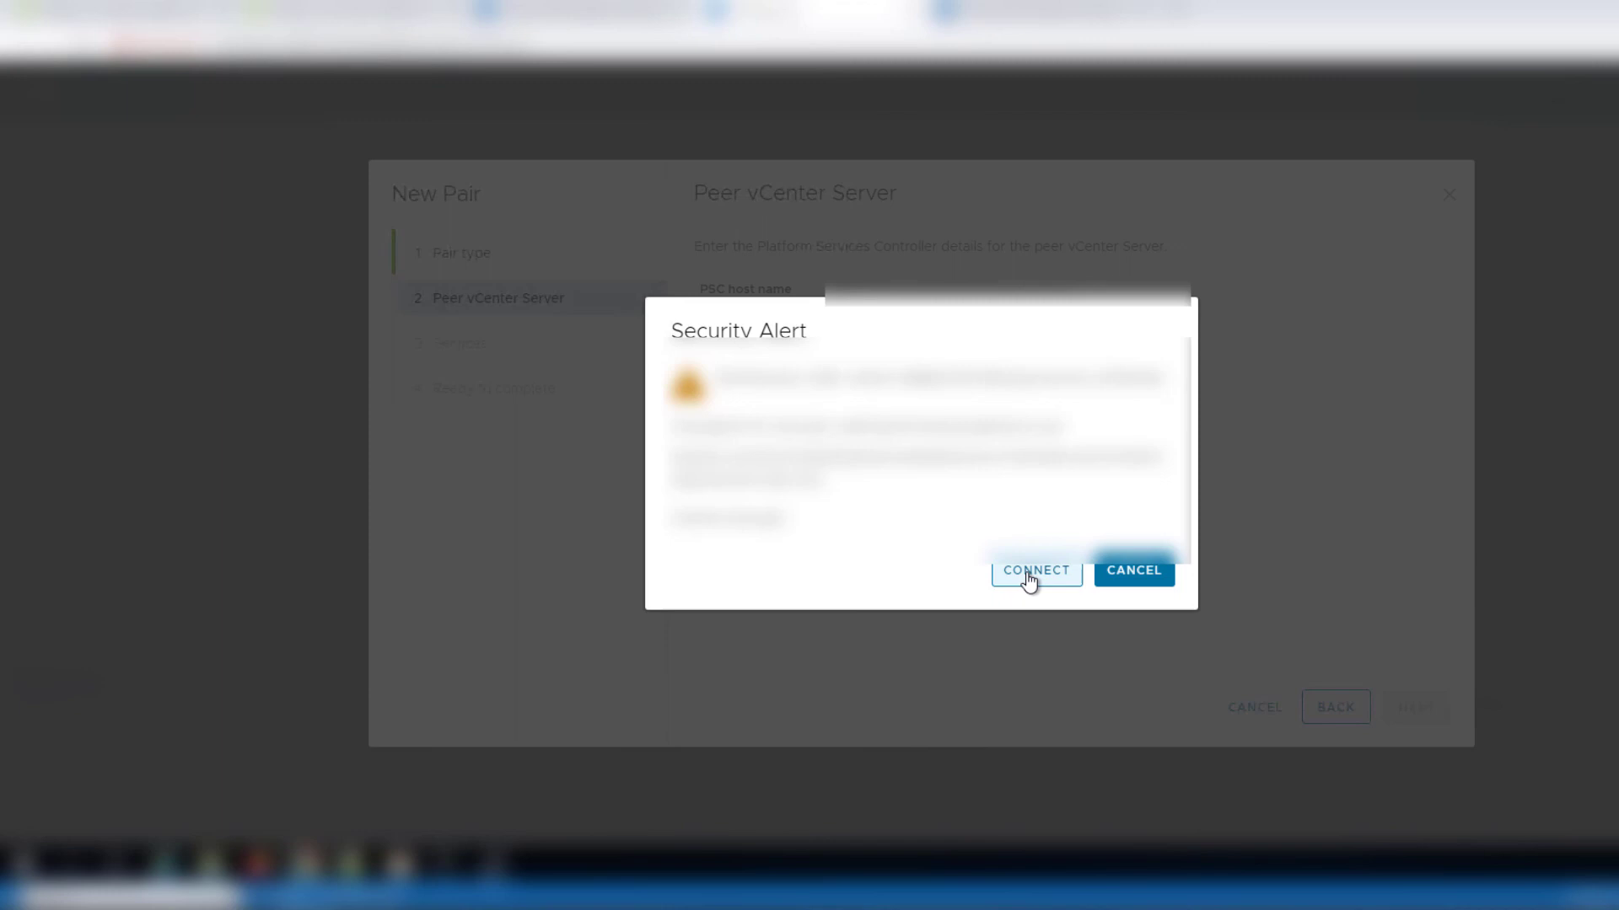
click(1029, 575)
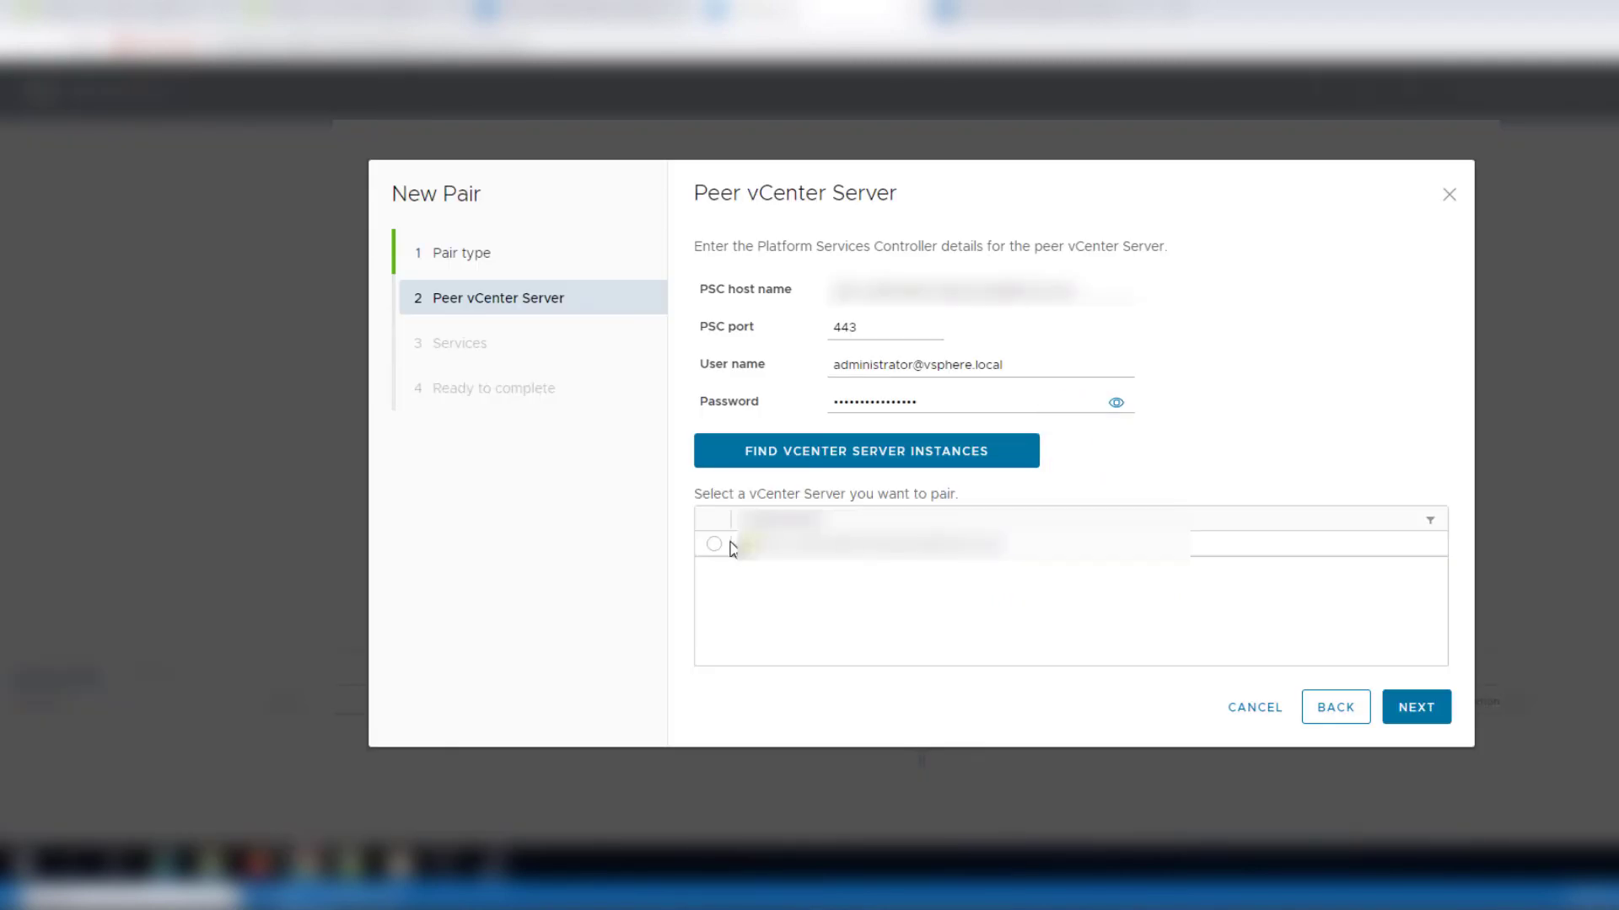
click(714, 547)
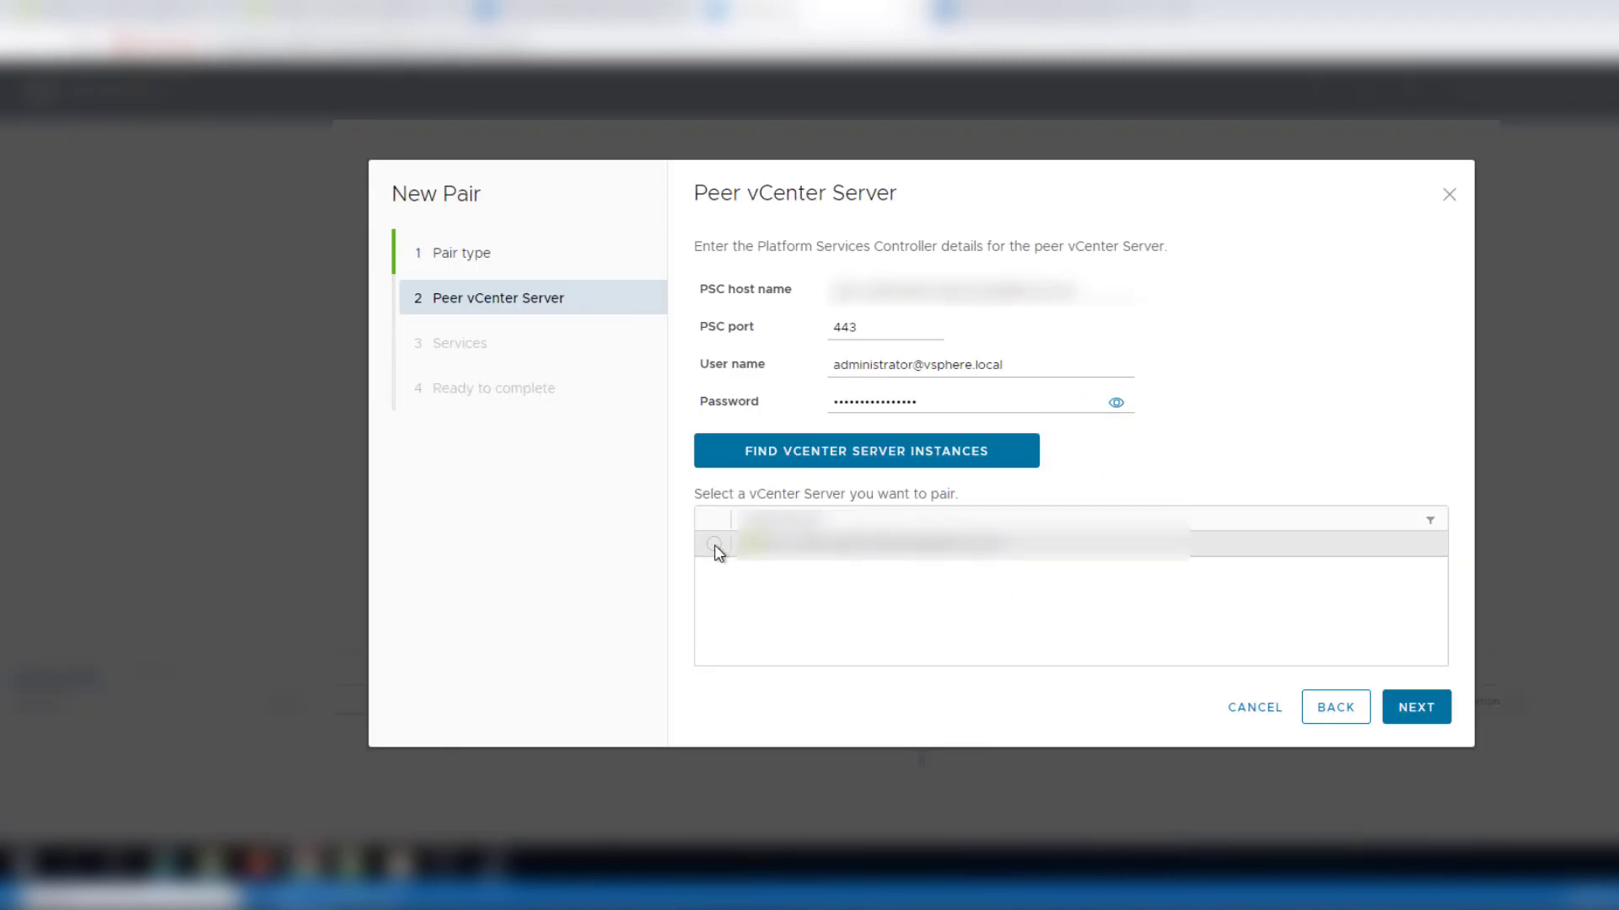
click(1416, 705)
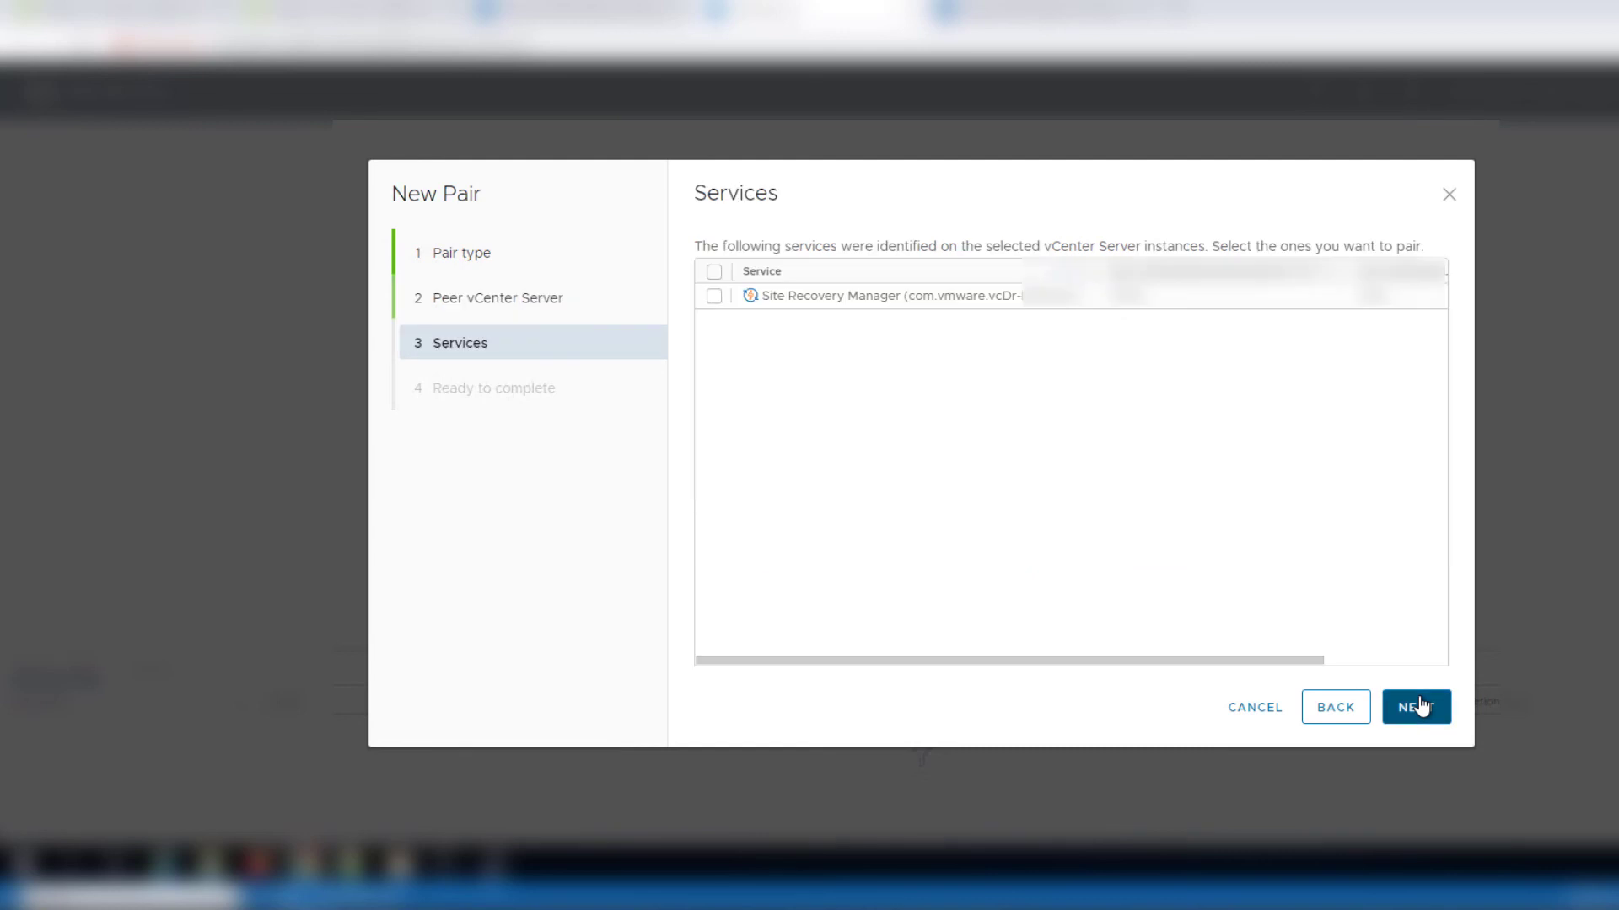
Include the Site Recovery Manager service and finish creating the site pair
click(714, 296)
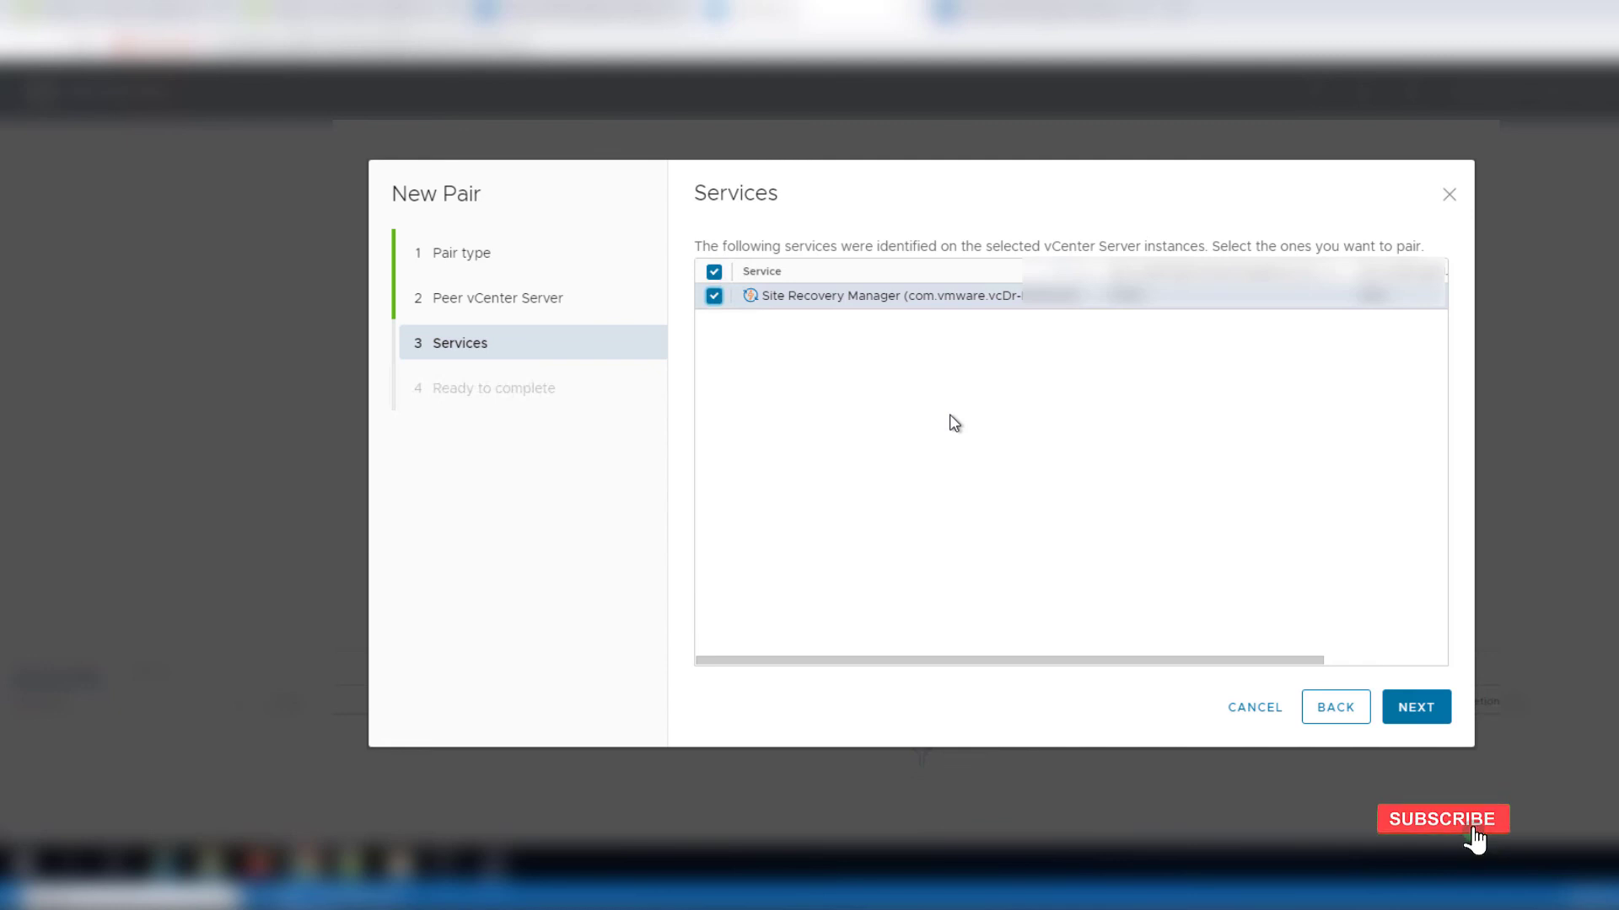
click(1416, 706)
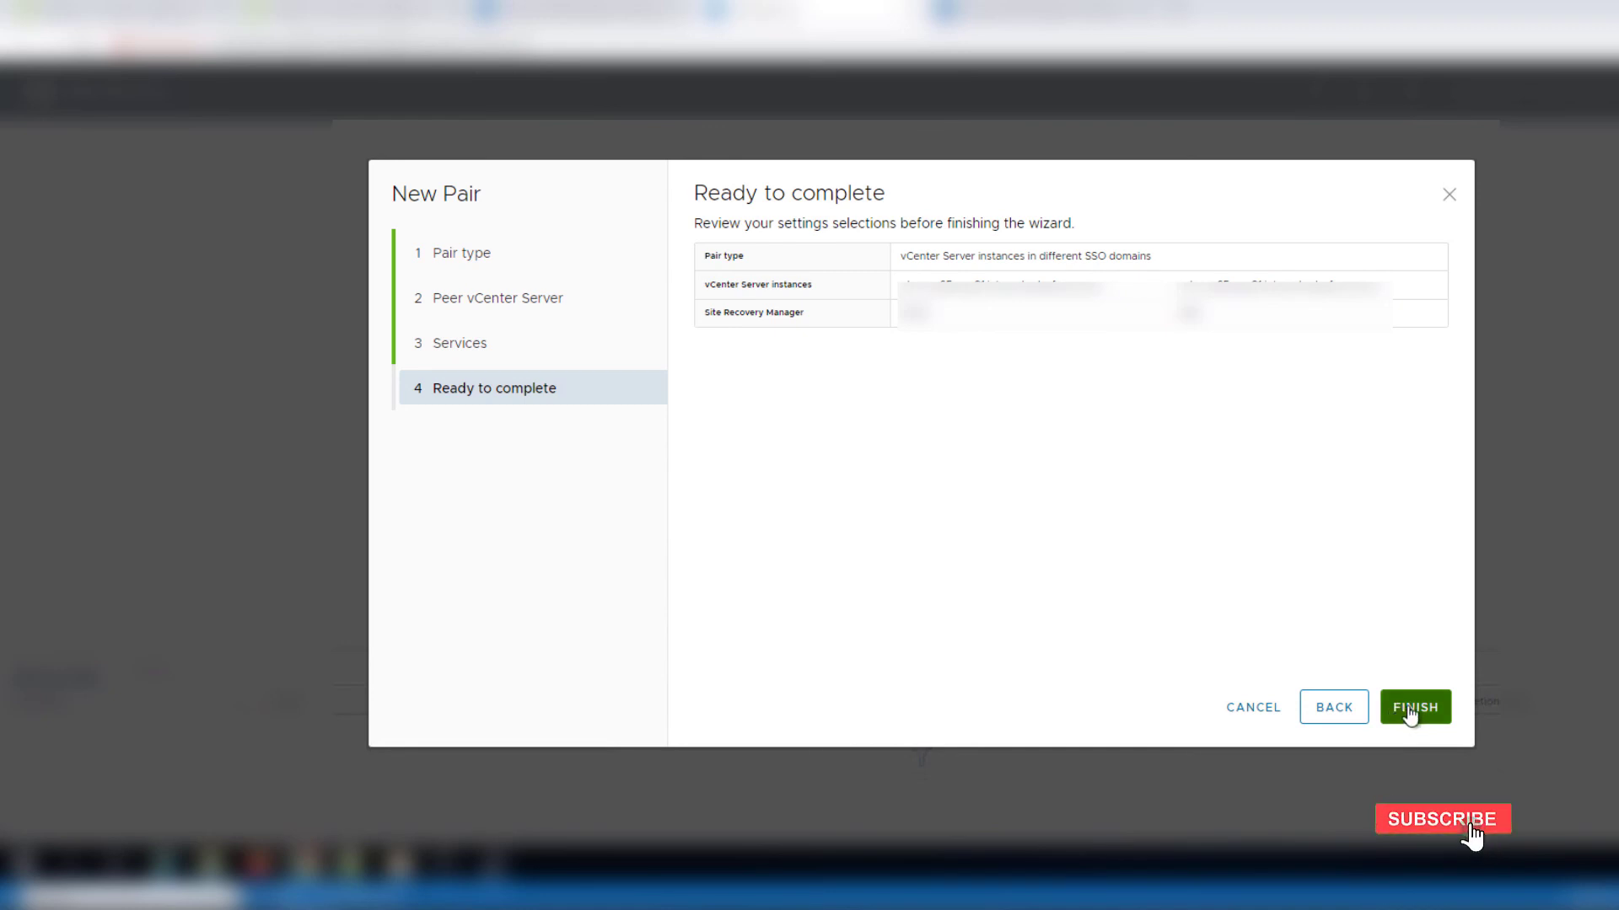
click(1410, 710)
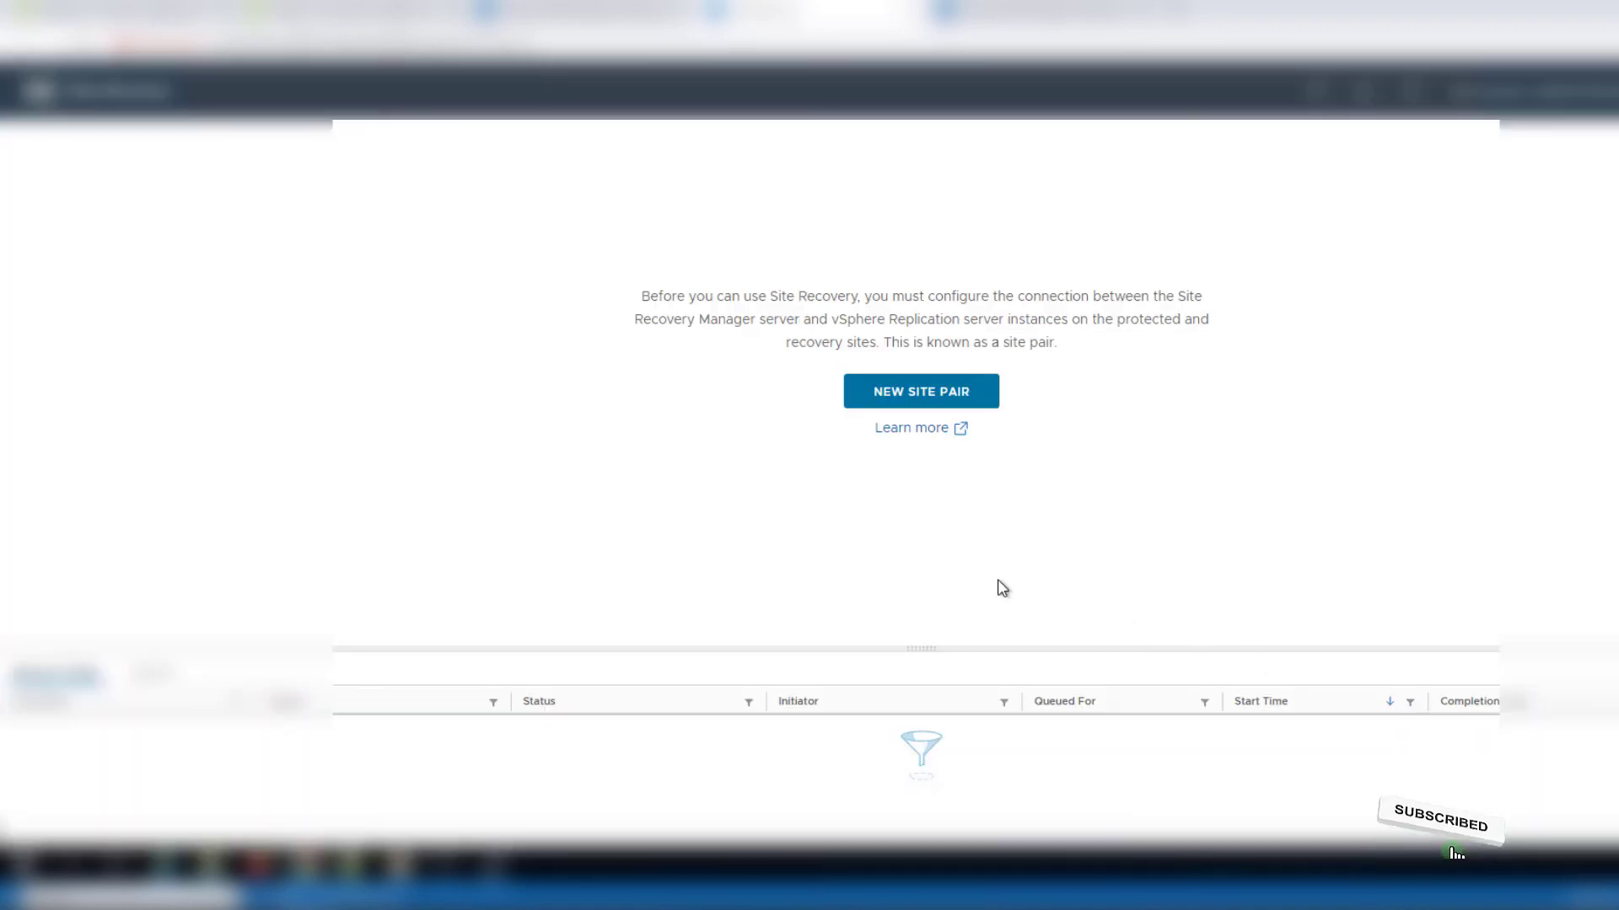